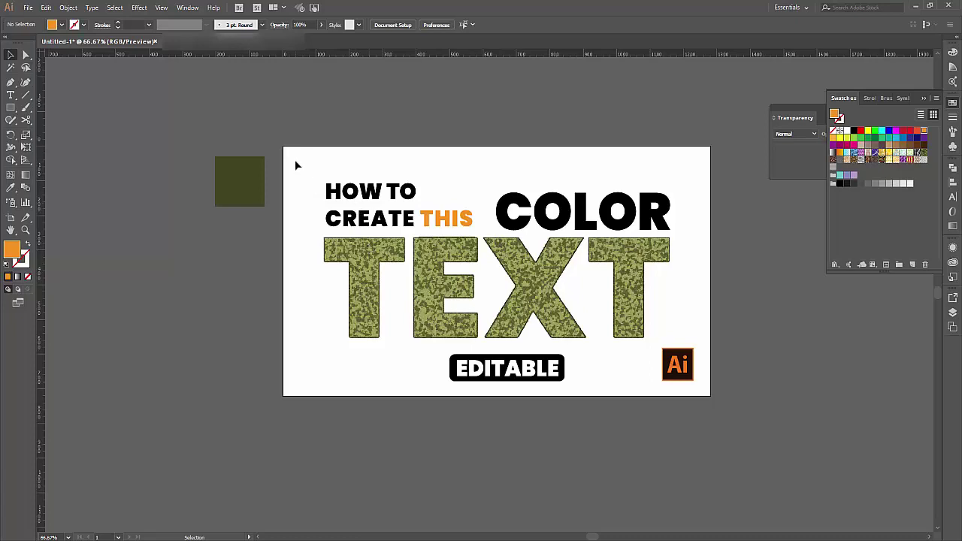
# - Select all the sample artwork and clear the header, EDITABLE badge and Ai logo
pyautogui.moveTo(295, 160)
pyautogui.mouseDown()
pyautogui.moveTo(451, 239)
pyautogui.moveTo(715, 401)
pyautogui.mouseUp()
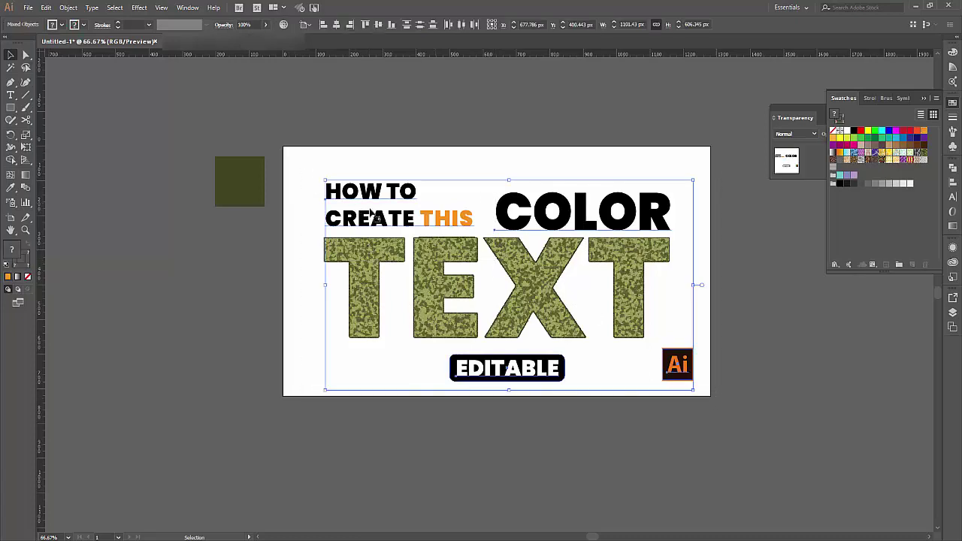
pyautogui.click(46, 7)
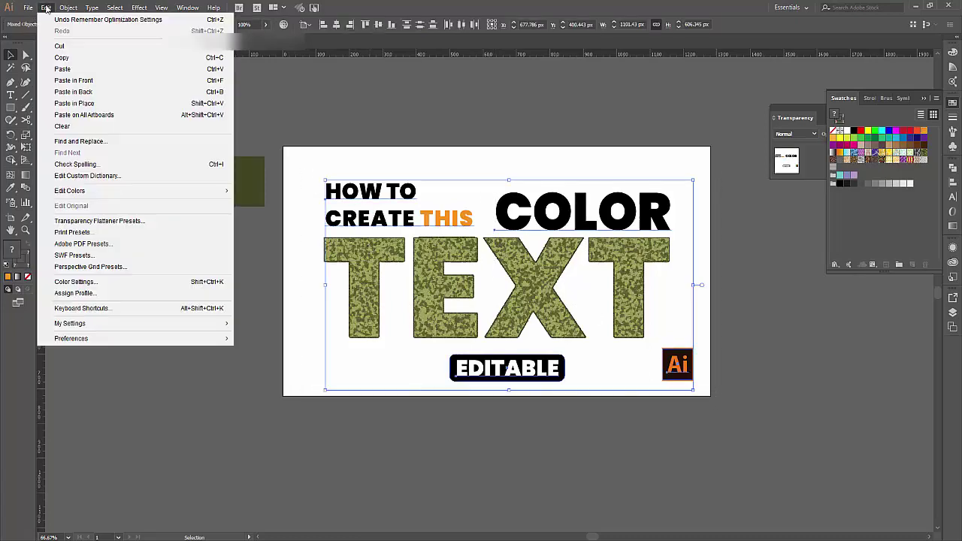
pyautogui.click(81, 125)
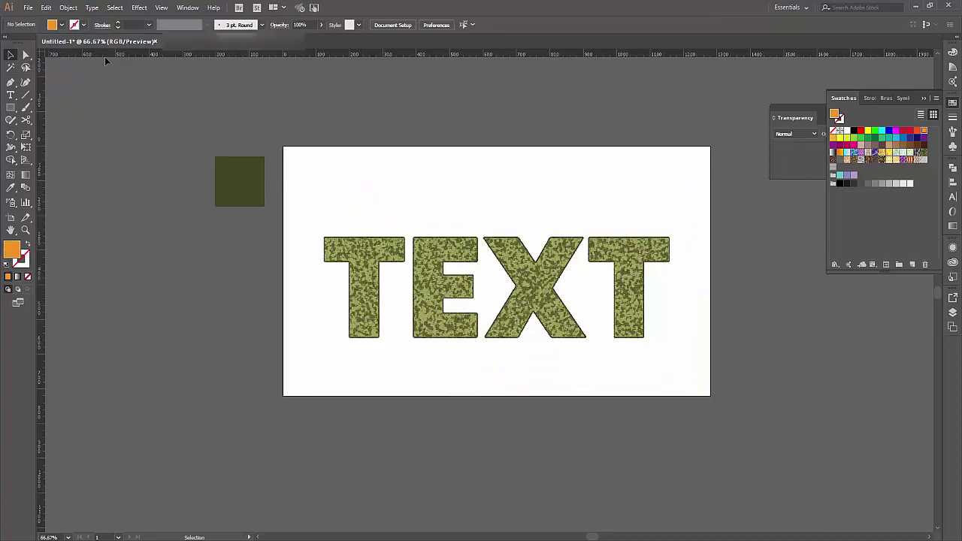
# - Ungroup the remaining old TEXT artwork and clear it from the artboard
pyautogui.click(68, 7)
pyautogui.click(114, 83)
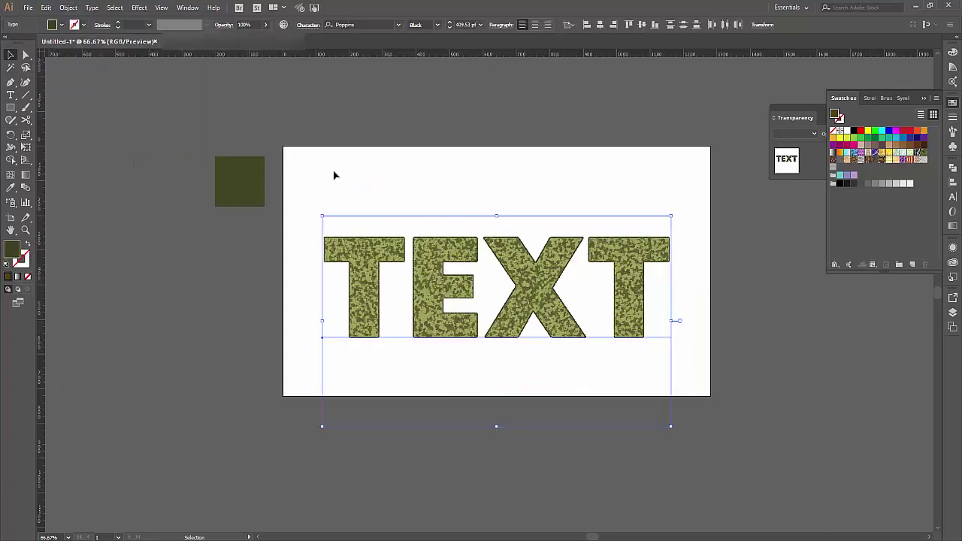
pyautogui.click(365, 189)
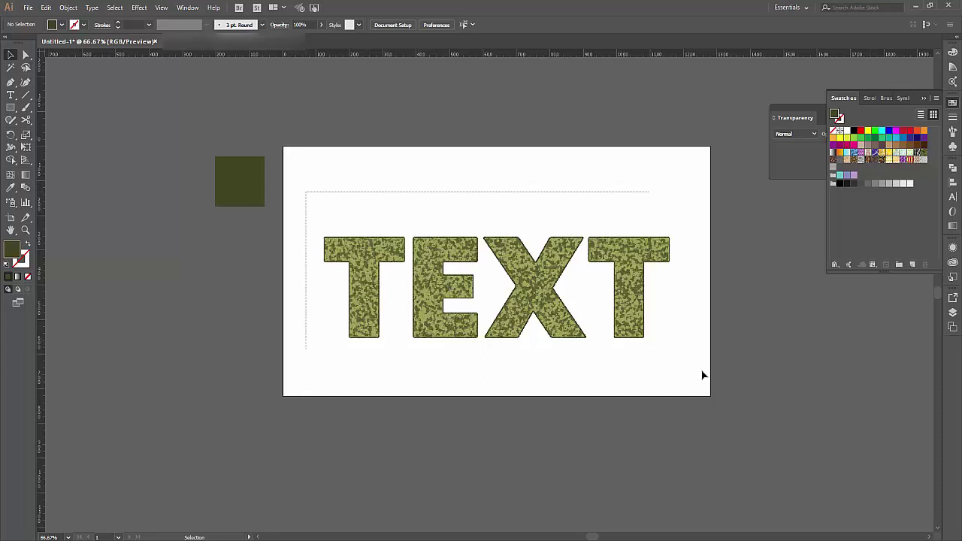
pyautogui.moveTo(368, 239); pyautogui.dragTo(706, 384)
pyautogui.click(47, 8)
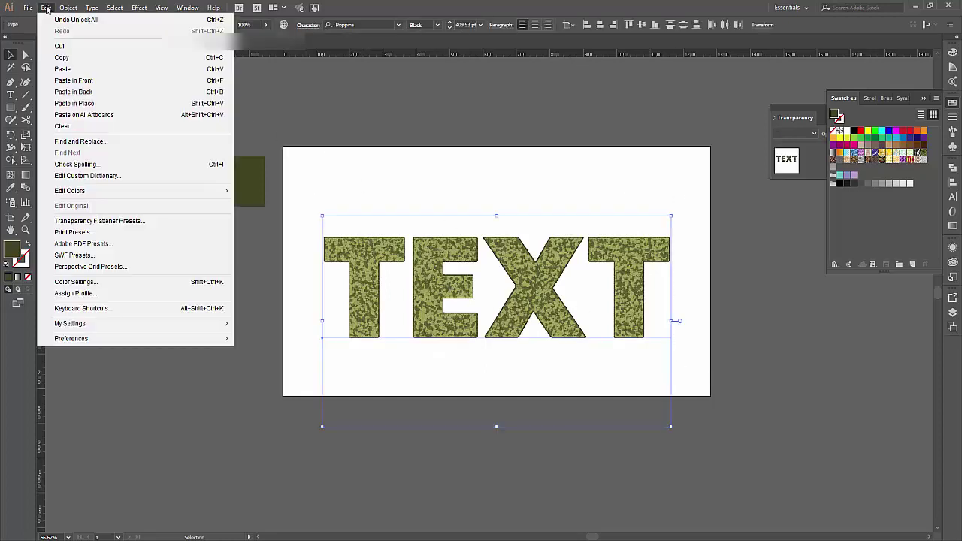
pyautogui.click(87, 126)
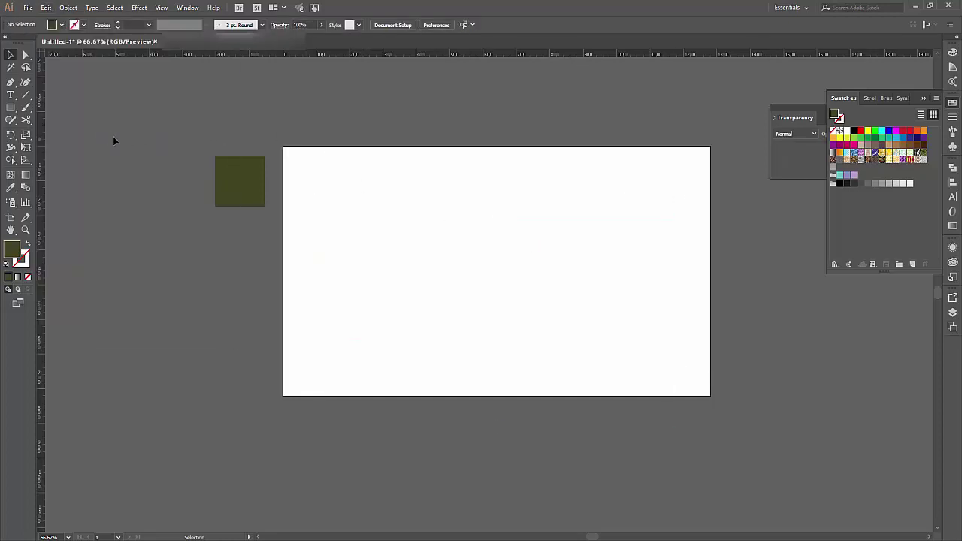
pyautogui.click(10, 94)
# - Place the word TEXT in bold black Poppins and scale it to span most of the artboard
pyautogui.moveTo(10, 94); pyautogui.dragTo(63, 98)
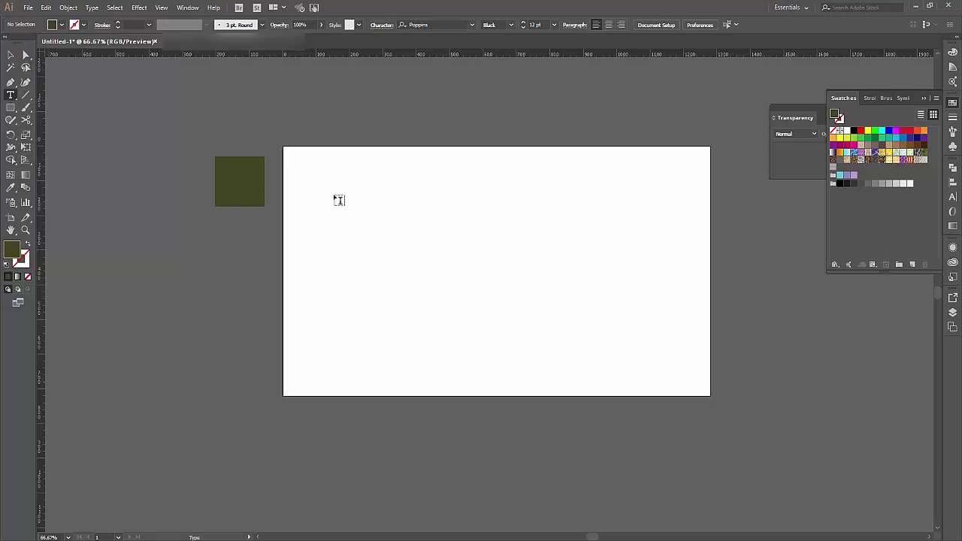
pyautogui.click(389, 213)
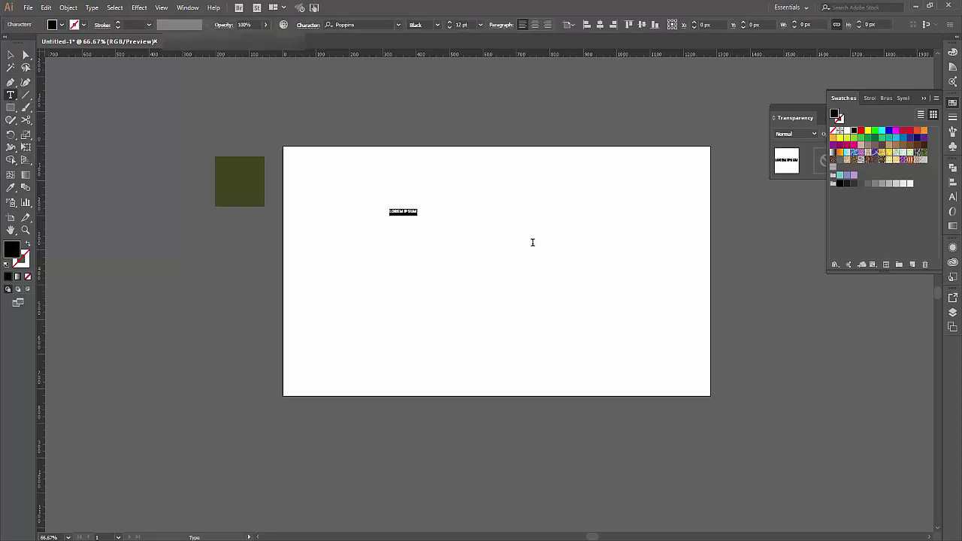
pyautogui.write('tex')
pyautogui.press('Escape')
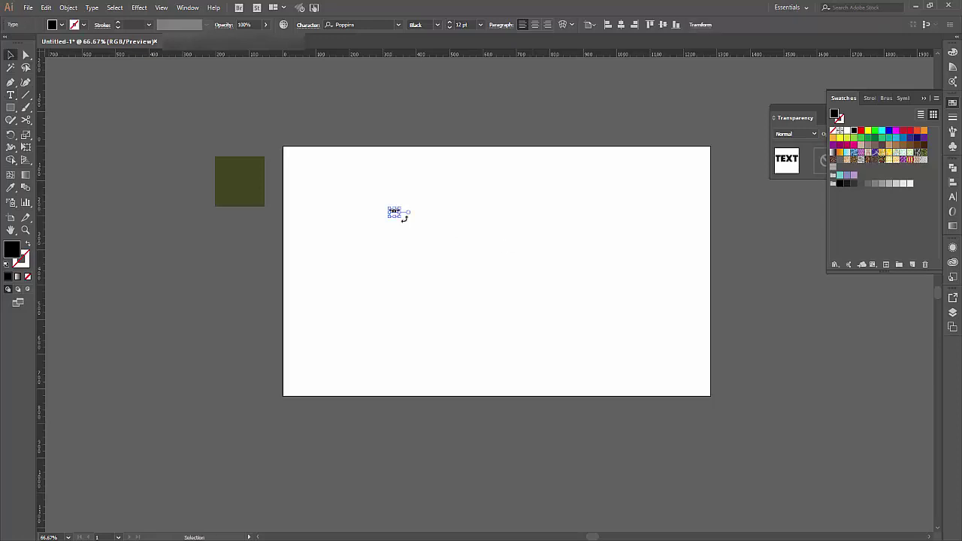
pyautogui.moveTo(400, 217); pyautogui.dragTo(699, 426)
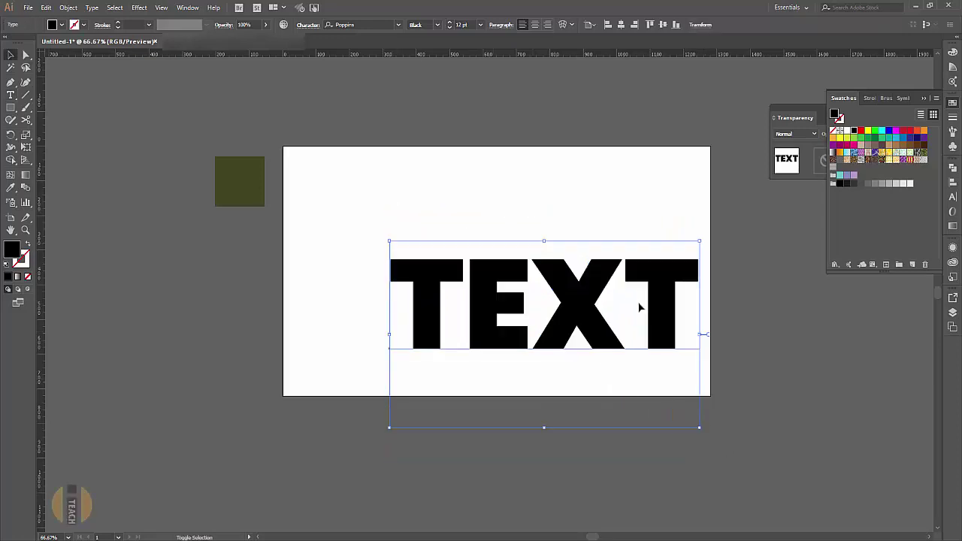
pyautogui.moveTo(389, 241)
pyautogui.mouseDown()
pyautogui.moveTo(343, 197)
pyautogui.moveTo(328, 203)
pyautogui.mouseUp()
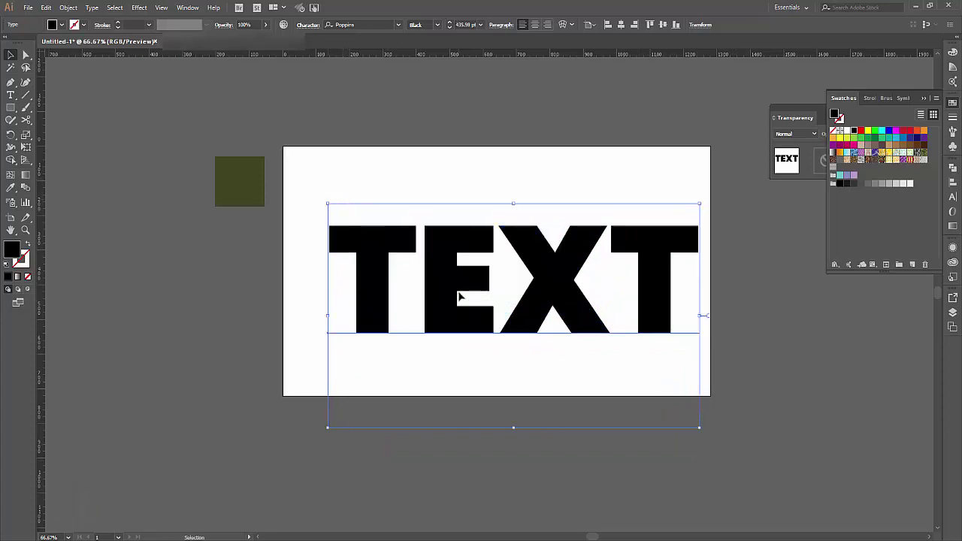
pyautogui.moveTo(457, 294); pyautogui.dragTo(449, 282)
# - Select the olive green square and bring up the Color panel sliders
pyautogui.click(264, 199)
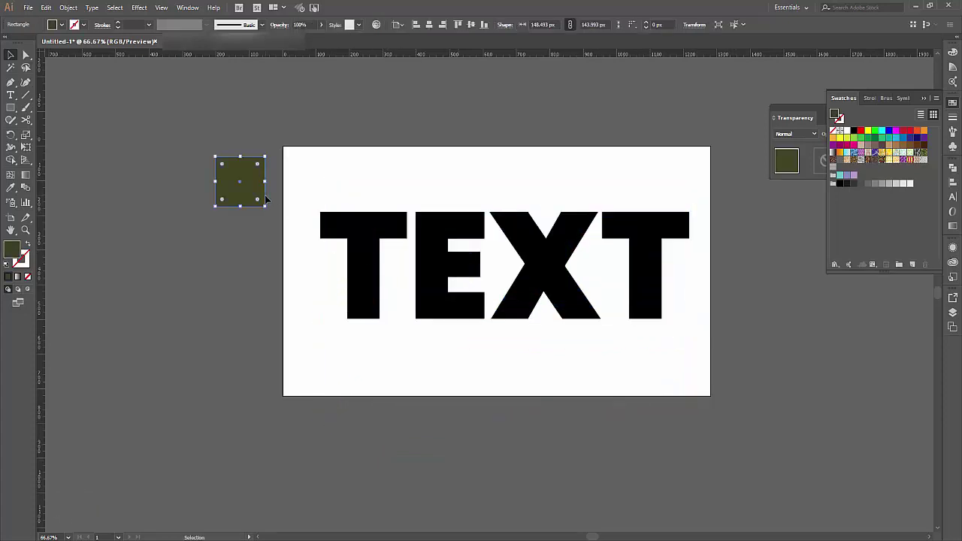
pyautogui.click(953, 52)
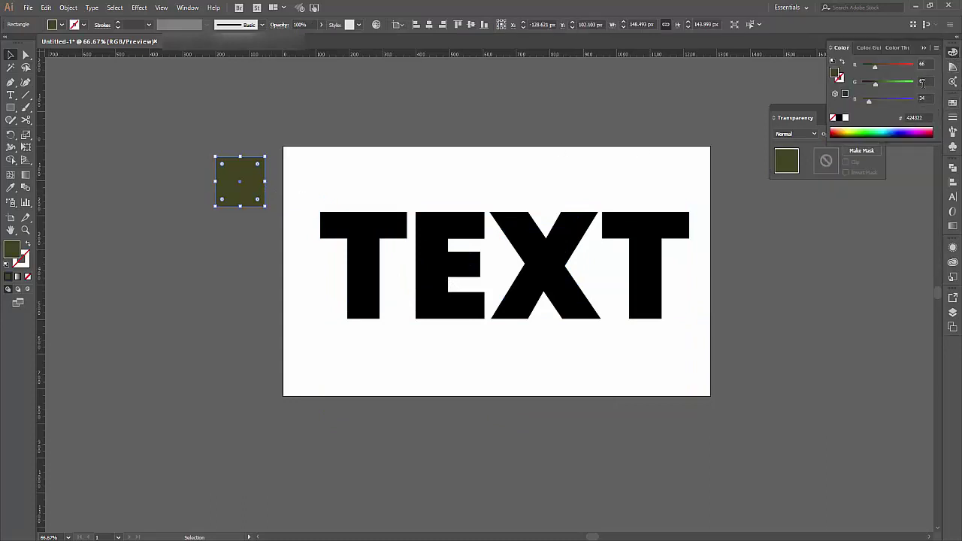
pyautogui.click(365, 152)
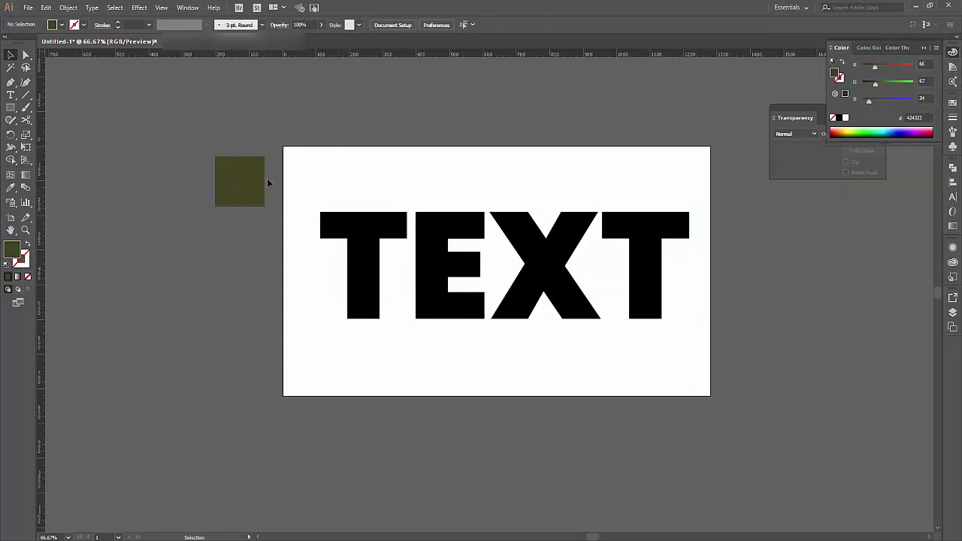
pyautogui.click(235, 188)
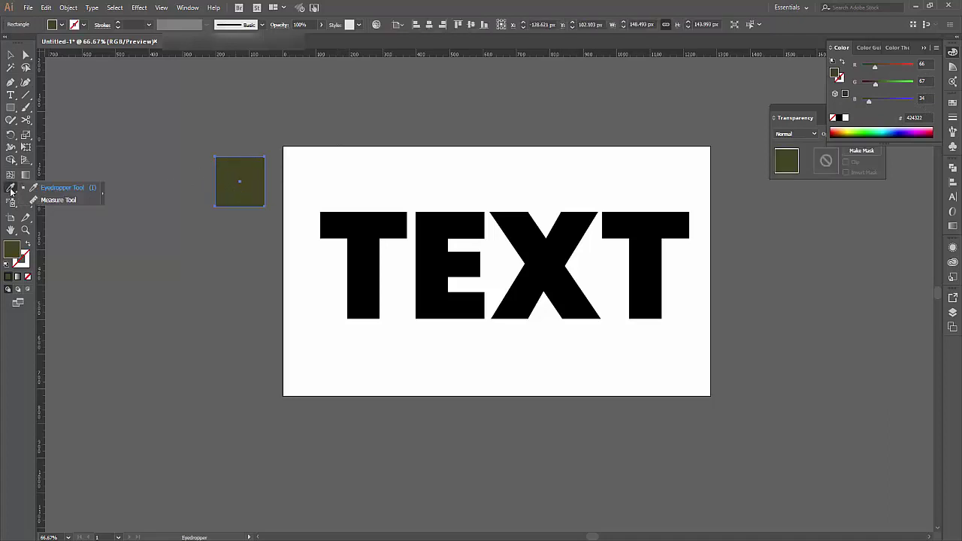
# - Sample the olive square's colour (424322) onto the word TEXT with the Eyedropper
pyautogui.click(398, 238)
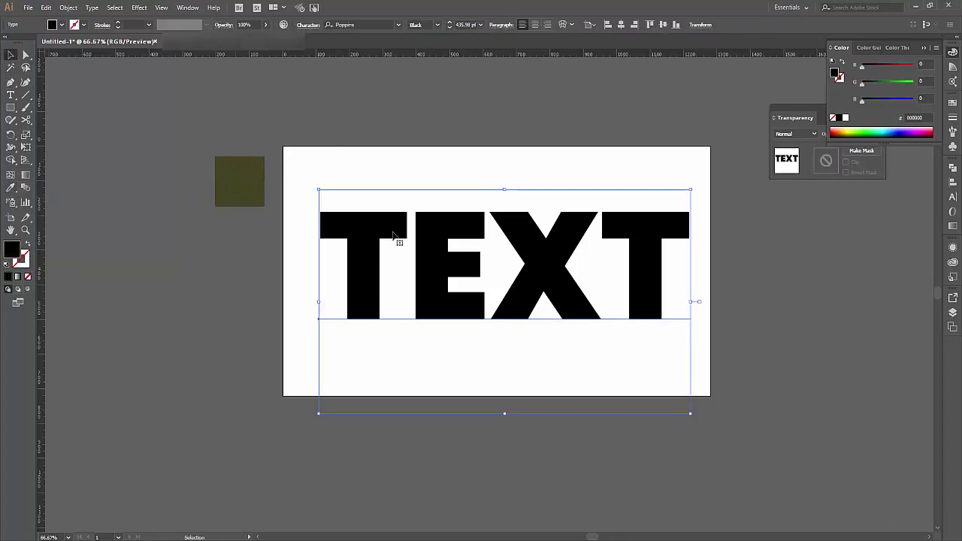
pyautogui.click(11, 188)
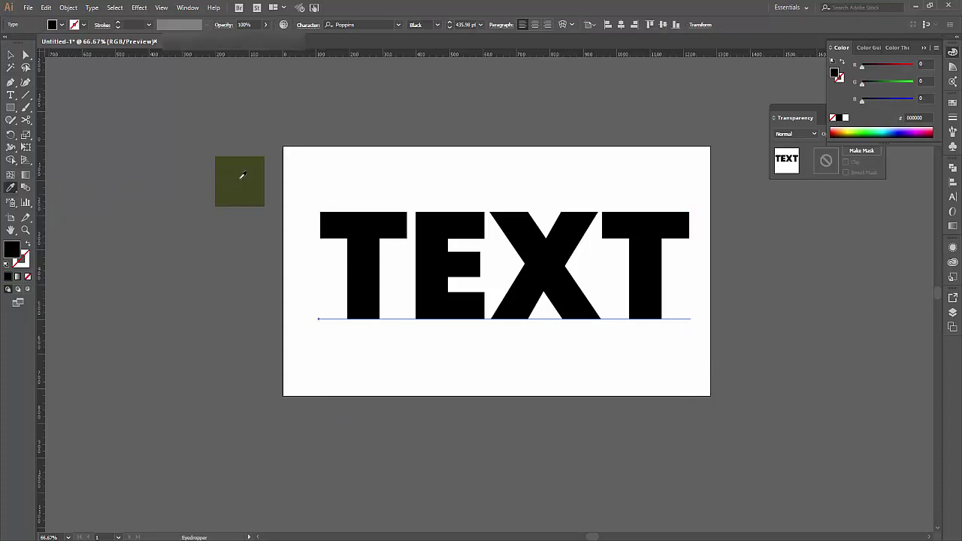
pyautogui.click(242, 175)
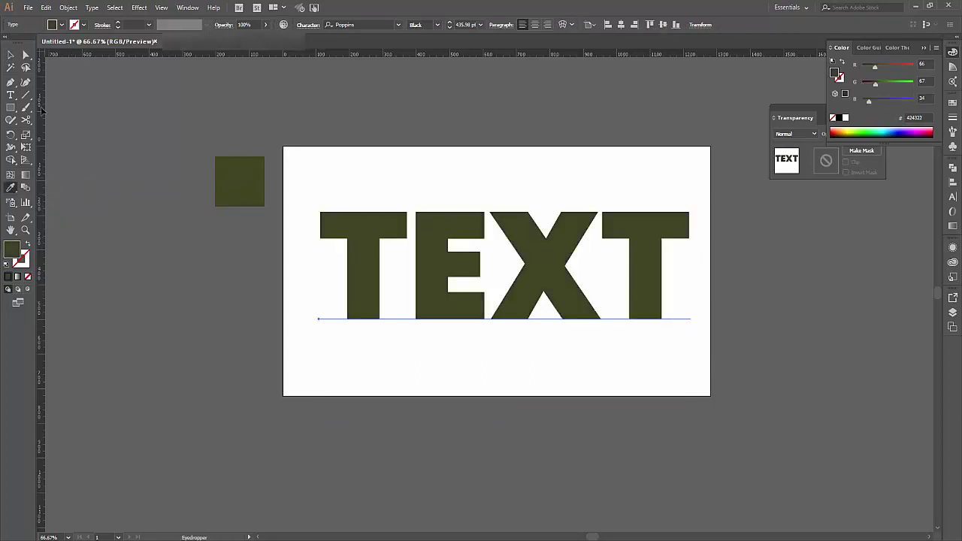
pyautogui.click(11, 55)
pyautogui.click(297, 148)
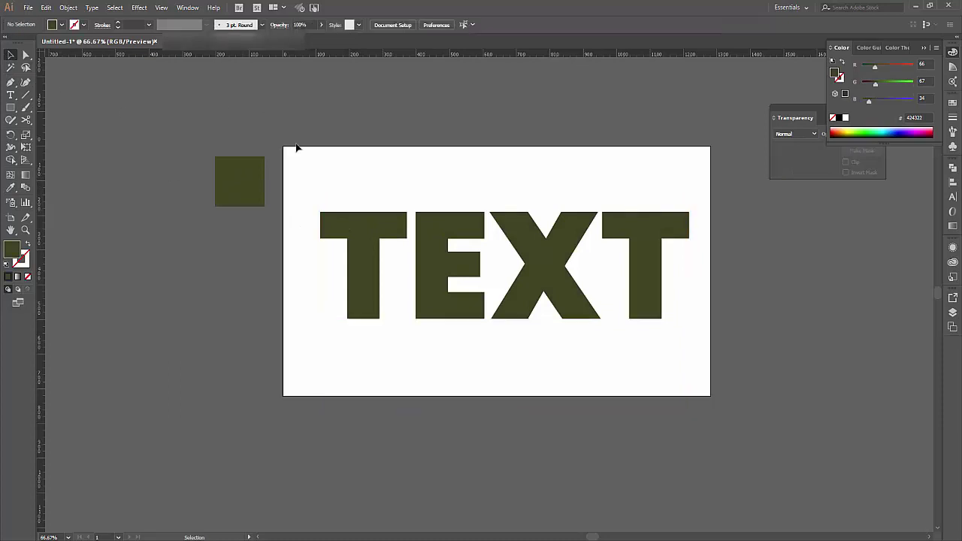
pyautogui.click(365, 225)
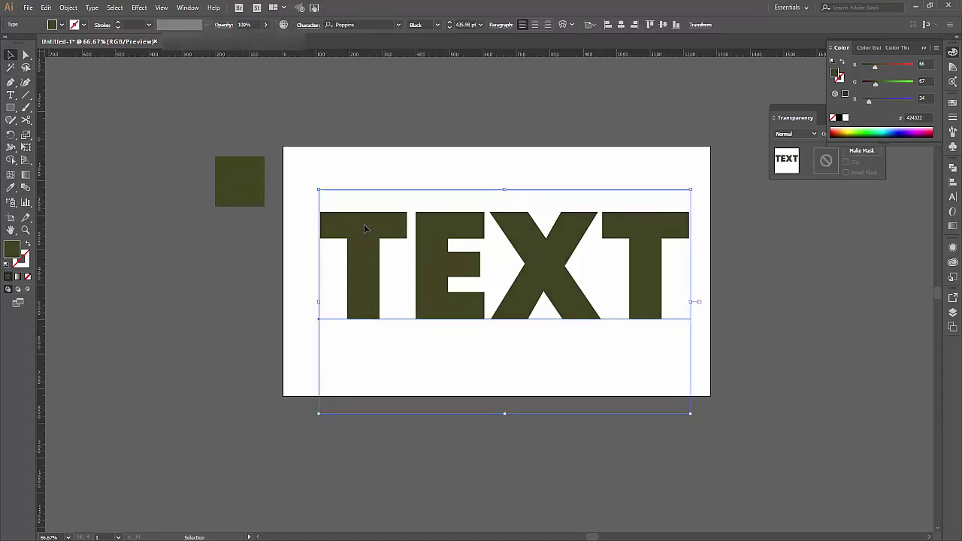
# - Apply the Artistic Sponge effect to TEXT with Smoothness 4 and Definition 25
pyautogui.click(139, 8)
pyautogui.moveTo(154, 173)
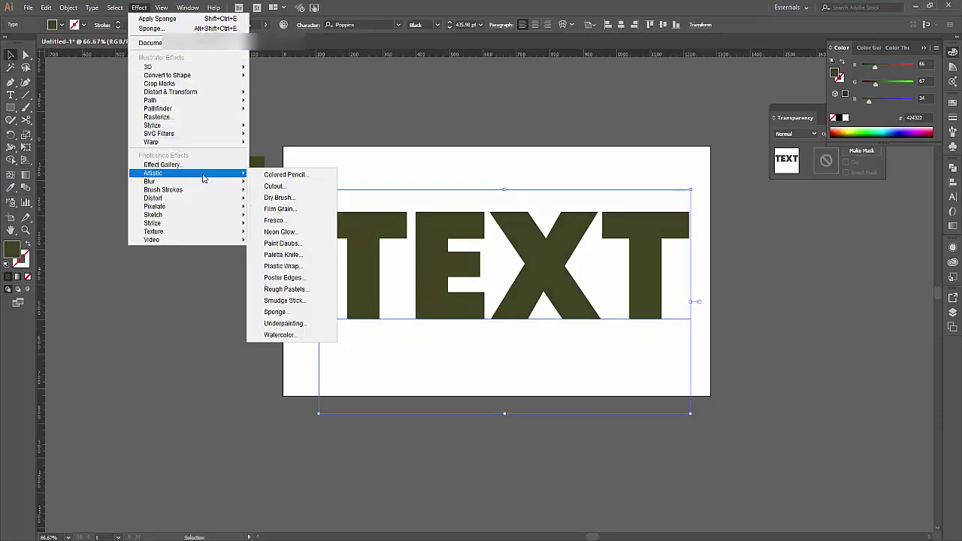
pyautogui.click(289, 312)
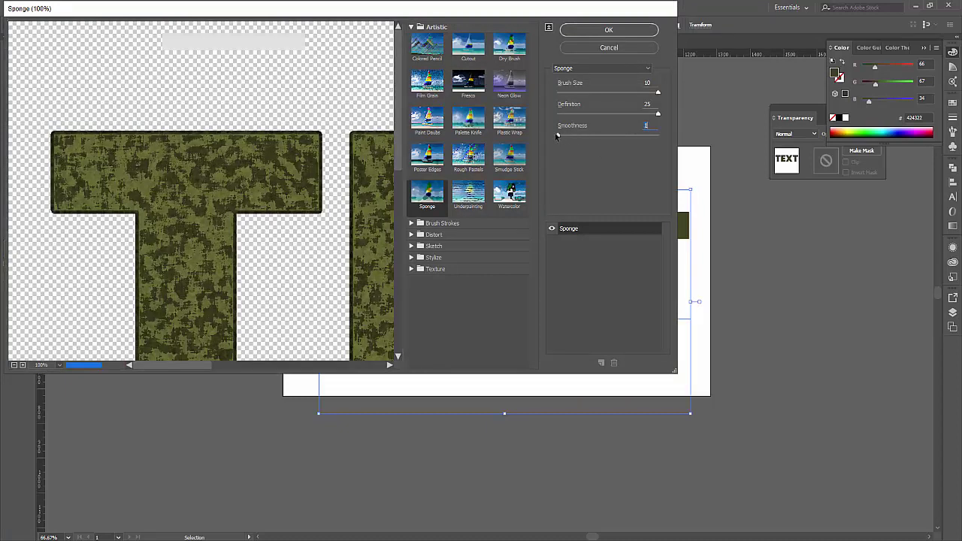
pyautogui.moveTo(565, 136); pyautogui.dragTo(667, 135)
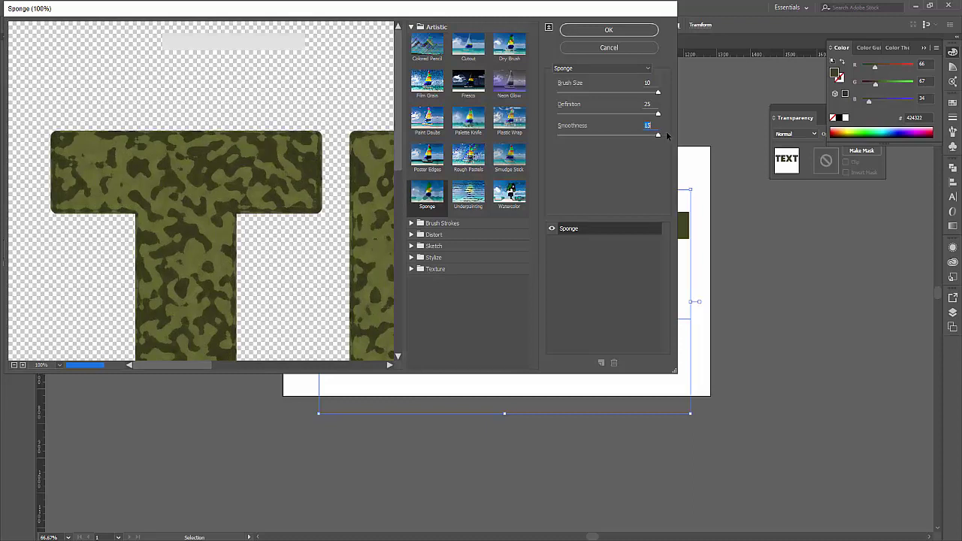
pyautogui.moveTo(659, 135); pyautogui.dragTo(578, 133)
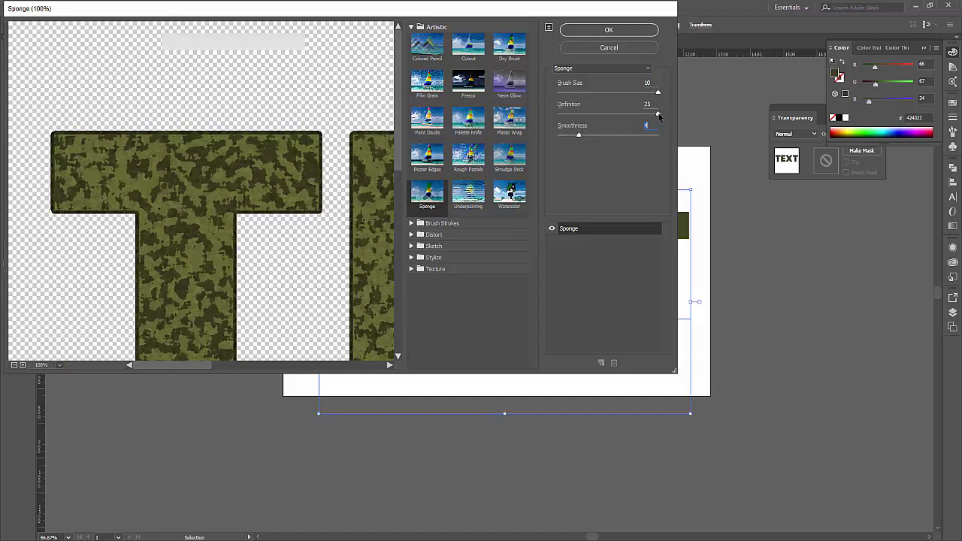
pyautogui.moveTo(659, 115); pyautogui.dragTo(561, 114)
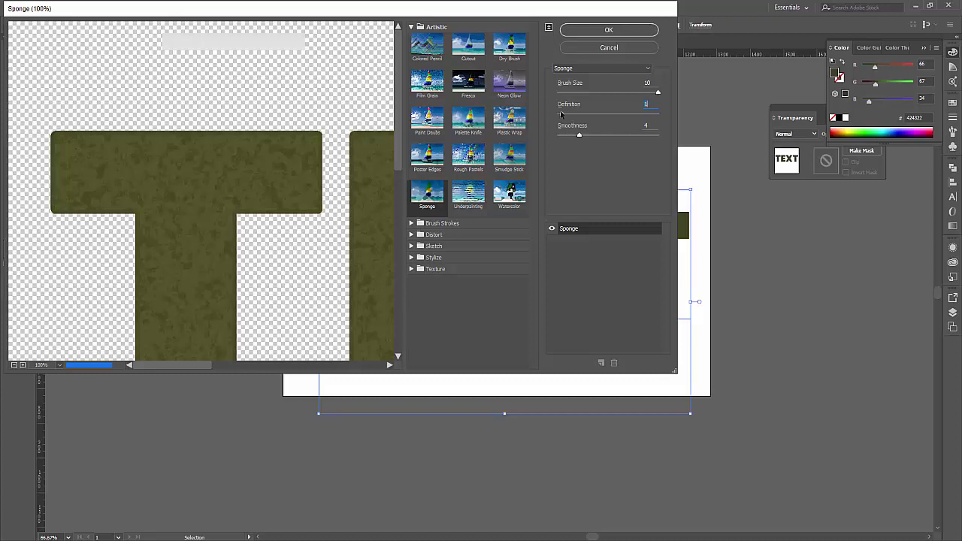
pyautogui.moveTo(557, 115); pyautogui.dragTo(676, 122)
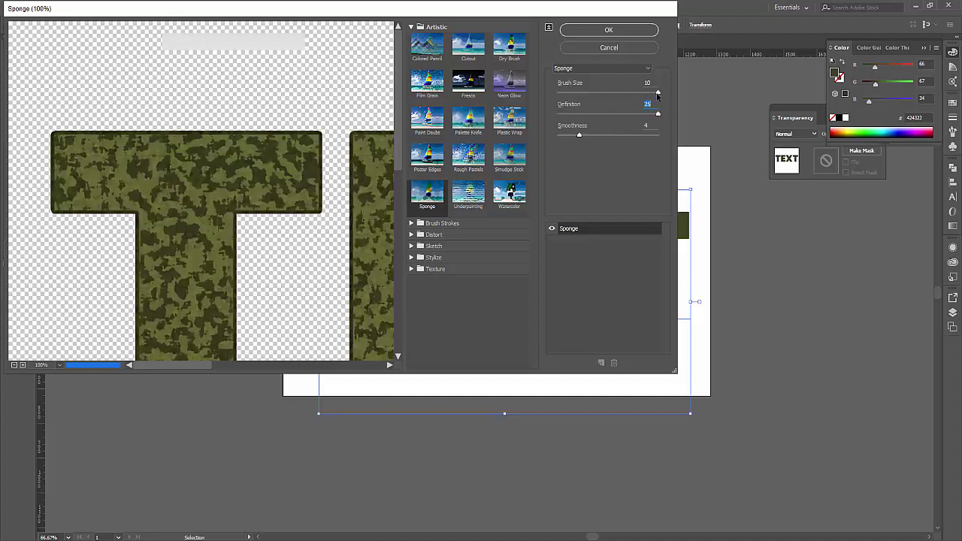
# - Set the Sponge brush size to 10 and confirm the effect
pyautogui.moveTo(658, 93); pyautogui.dragTo(622, 92)
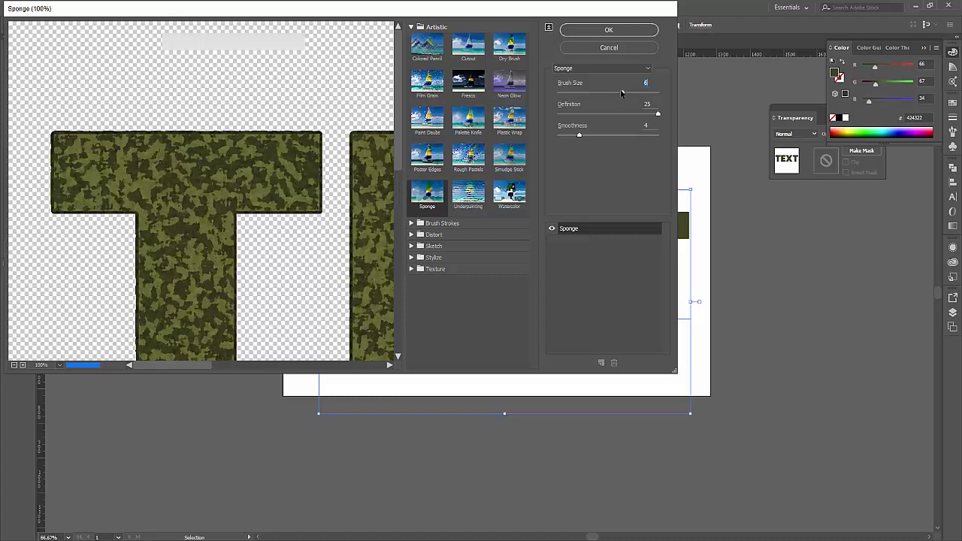
pyautogui.moveTo(615, 92); pyautogui.dragTo(526, 91)
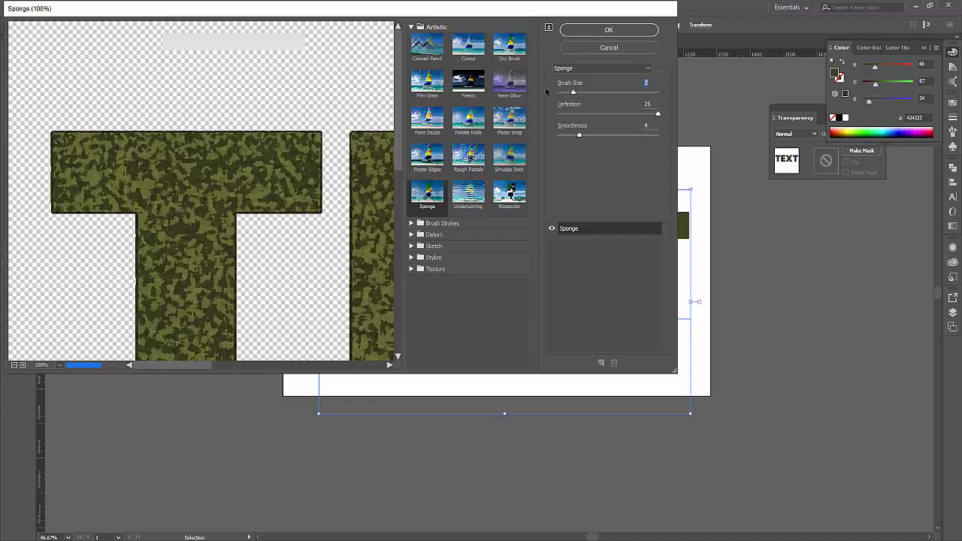
pyautogui.hotkey('shift', 'Up')
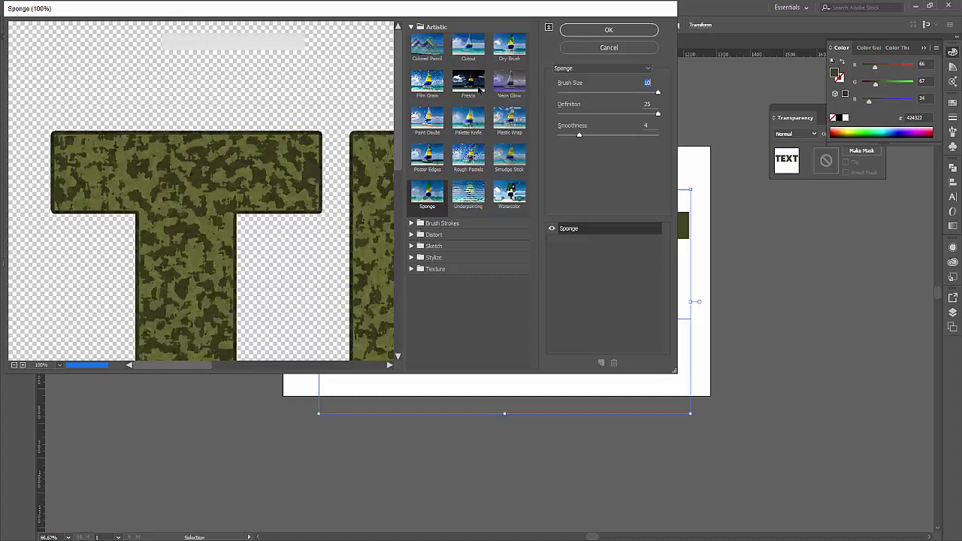
pyautogui.click(558, 93)
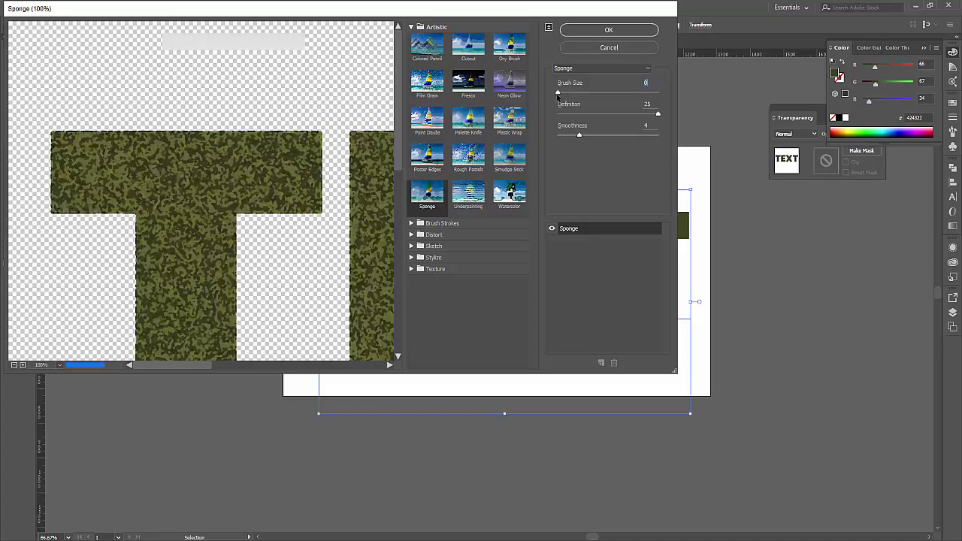
pyautogui.moveTo(557, 92); pyautogui.dragTo(627, 93)
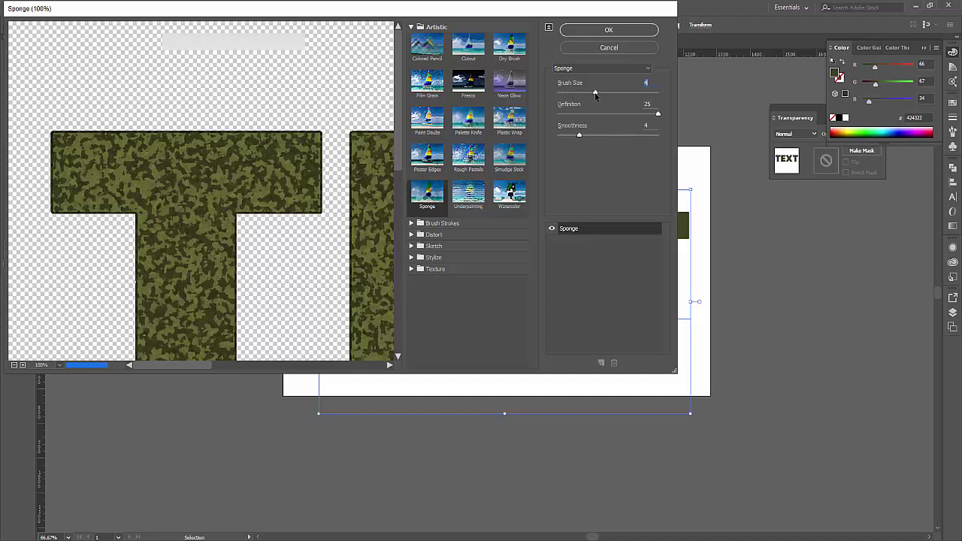
pyautogui.moveTo(630, 96); pyautogui.dragTo(681, 95)
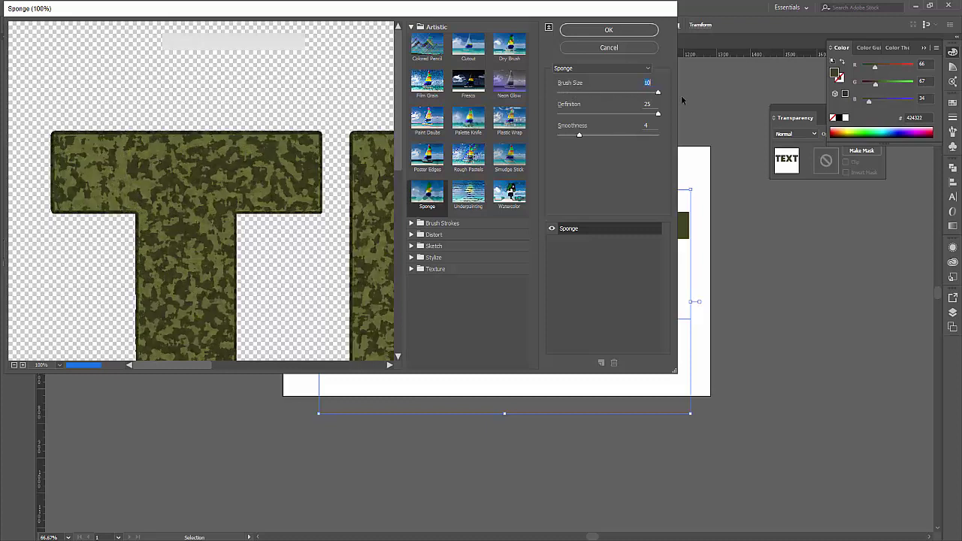
pyautogui.click(609, 30)
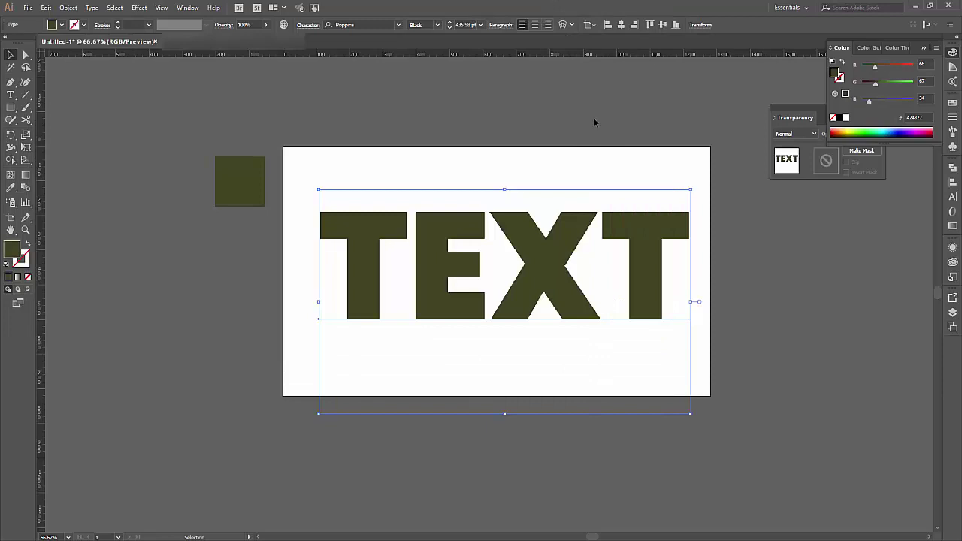
# - Fit the whole artboard in the window and select the camouflage TEXT
pyautogui.click(161, 252)
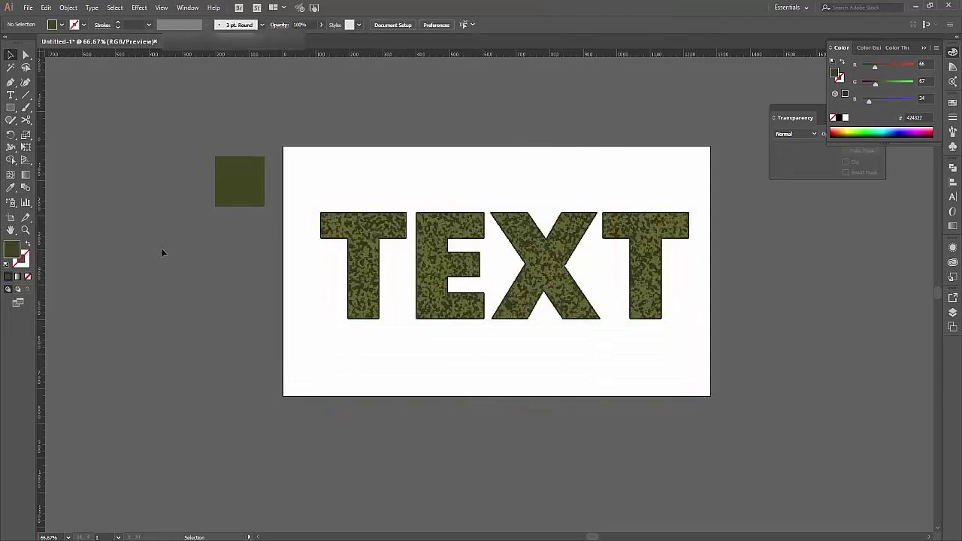
pyautogui.click(25, 230)
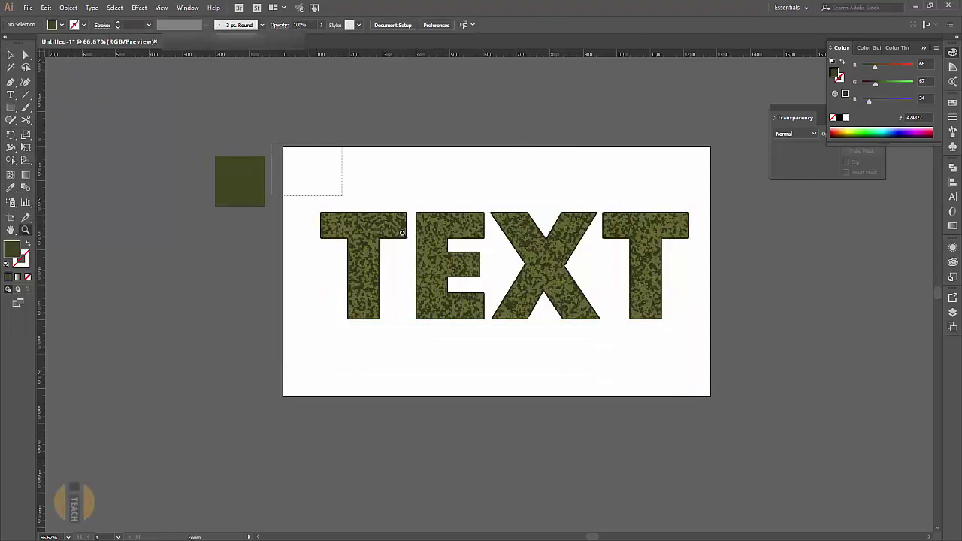
pyautogui.hotkey('ctrl', '0')
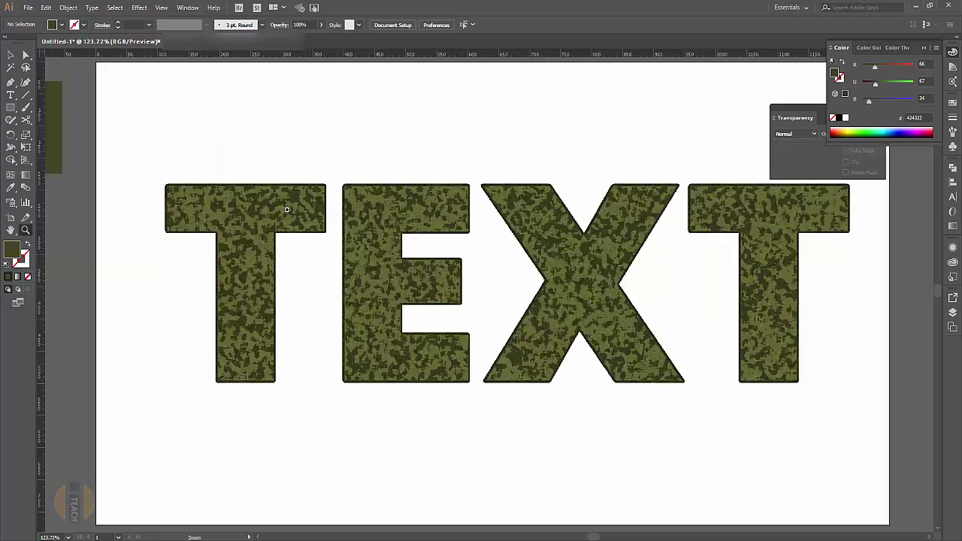
pyautogui.click(10, 54)
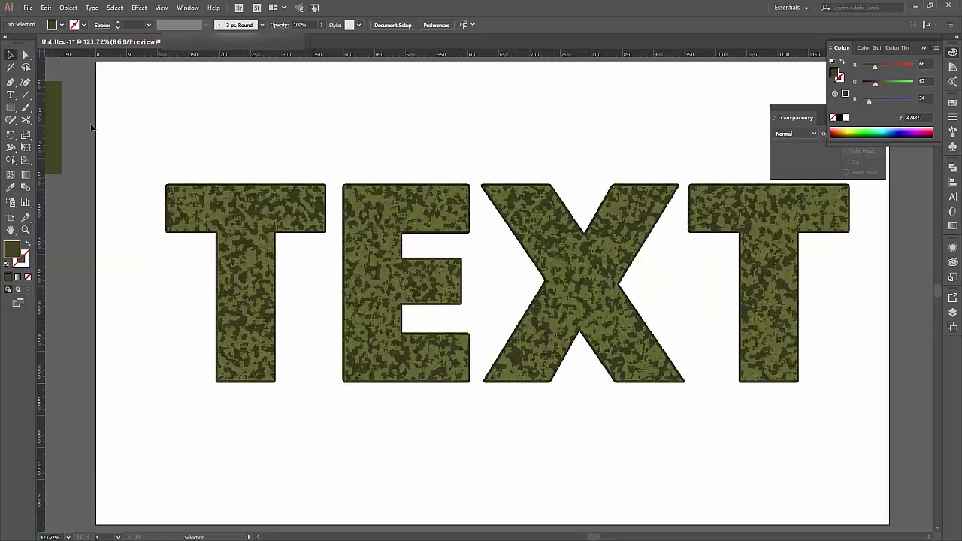
pyautogui.click(270, 219)
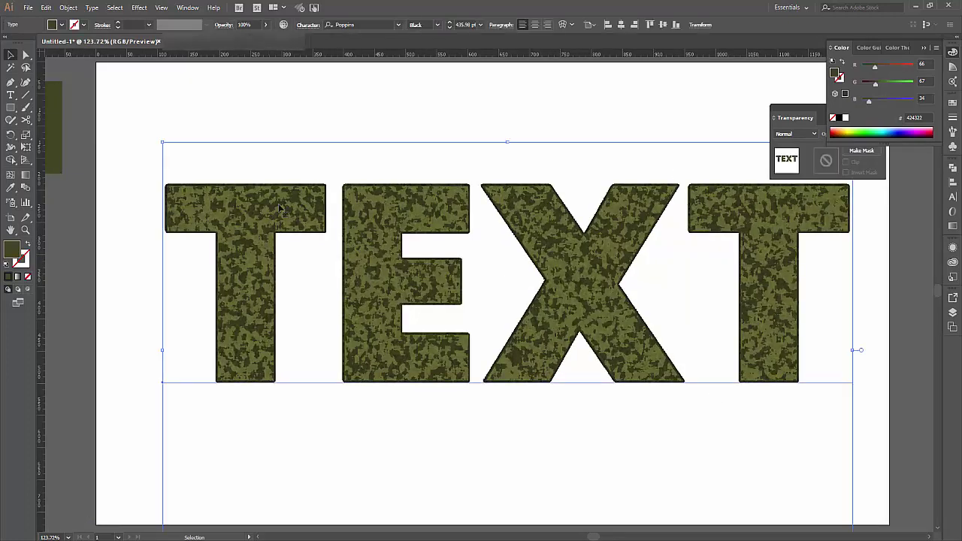
# - Copy the TEXT, Paste in Front, and undo the move so the copy stays in place
pyautogui.click(46, 7)
pyautogui.click(68, 60)
pyautogui.click(46, 7)
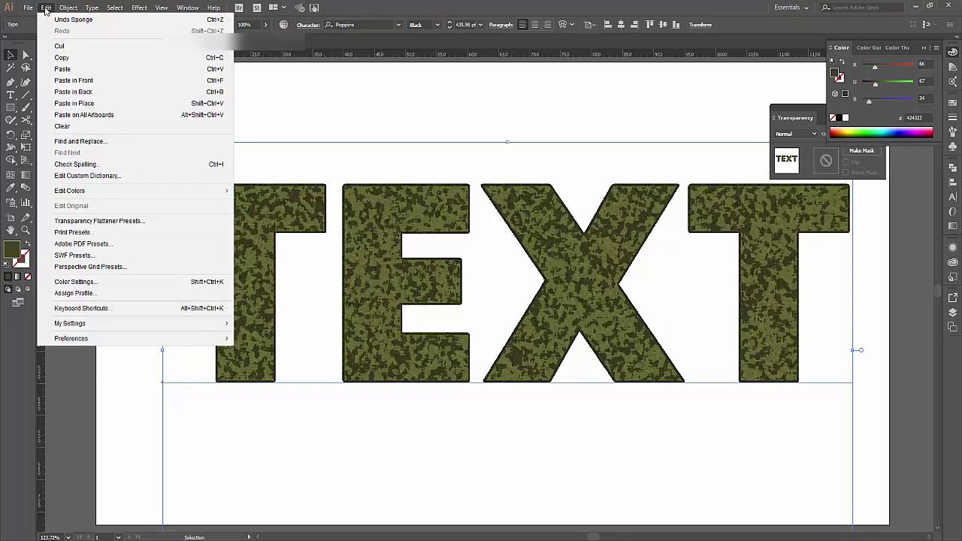
pyautogui.click(84, 80)
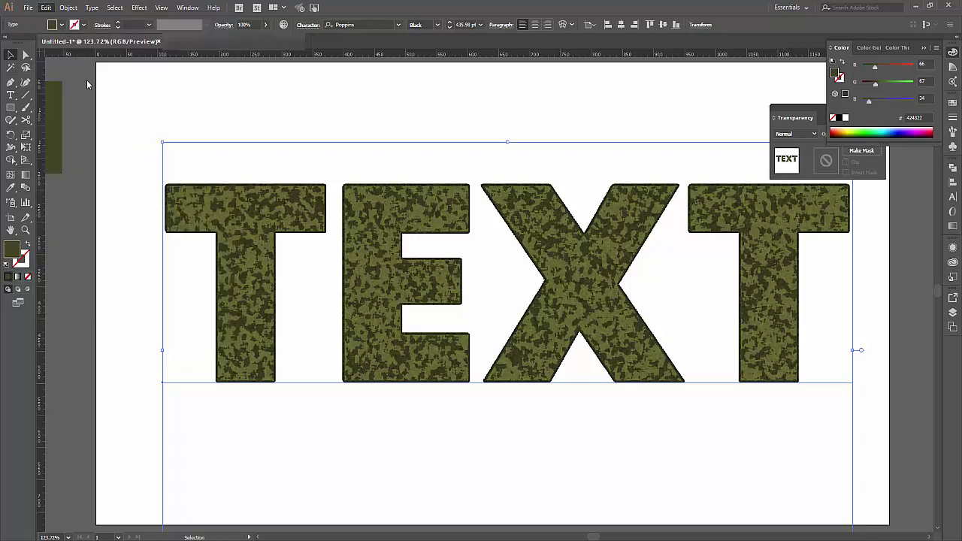
pyautogui.click(787, 134)
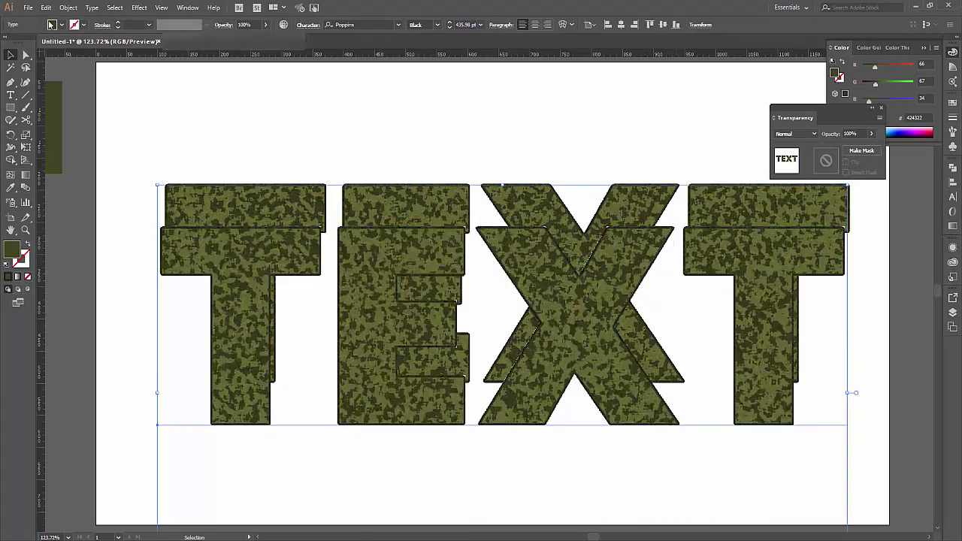
pyautogui.click(46, 8)
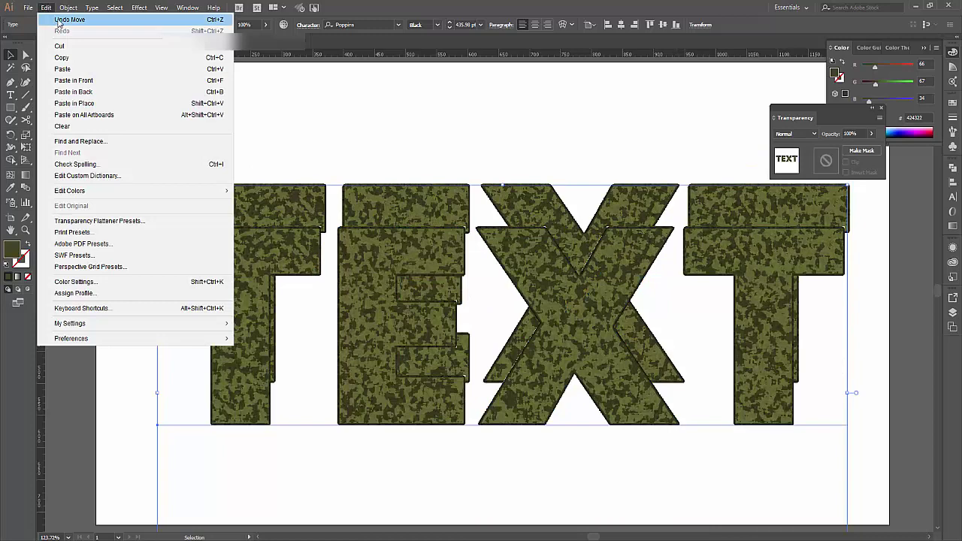
pyautogui.click(58, 21)
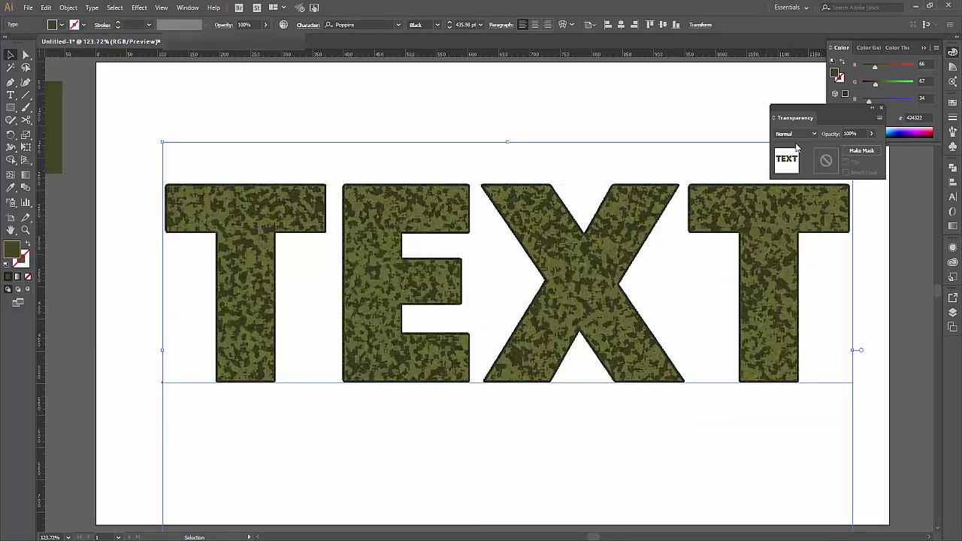
# - Try the Multiply and Soft Light blend modes on the top TEXT copy
pyautogui.click(791, 134)
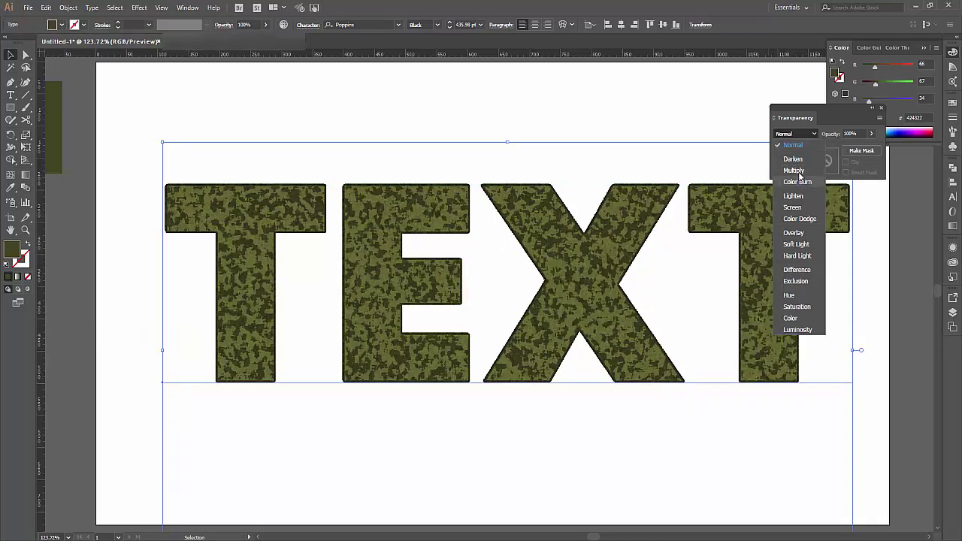
pyautogui.press('Escape')
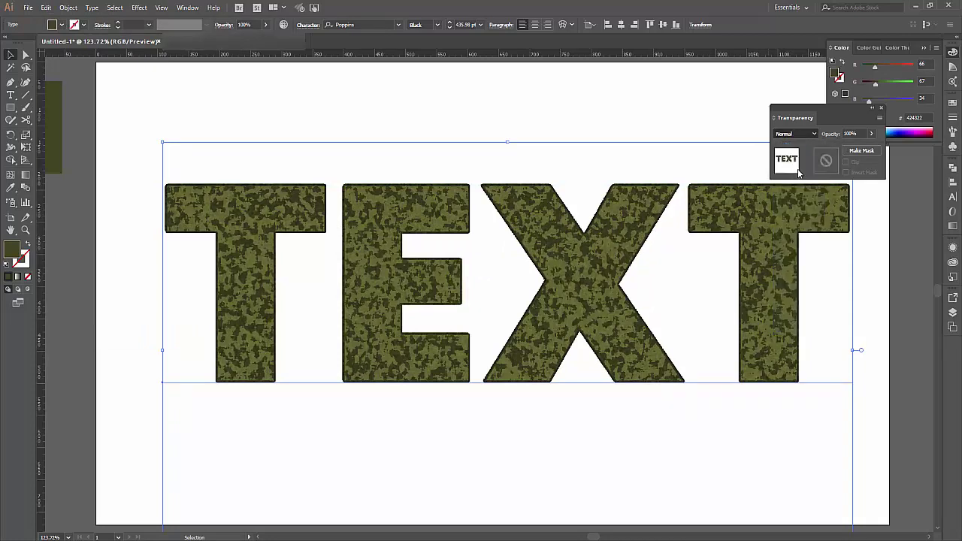
pyautogui.press('Down')
pyautogui.press('Down')
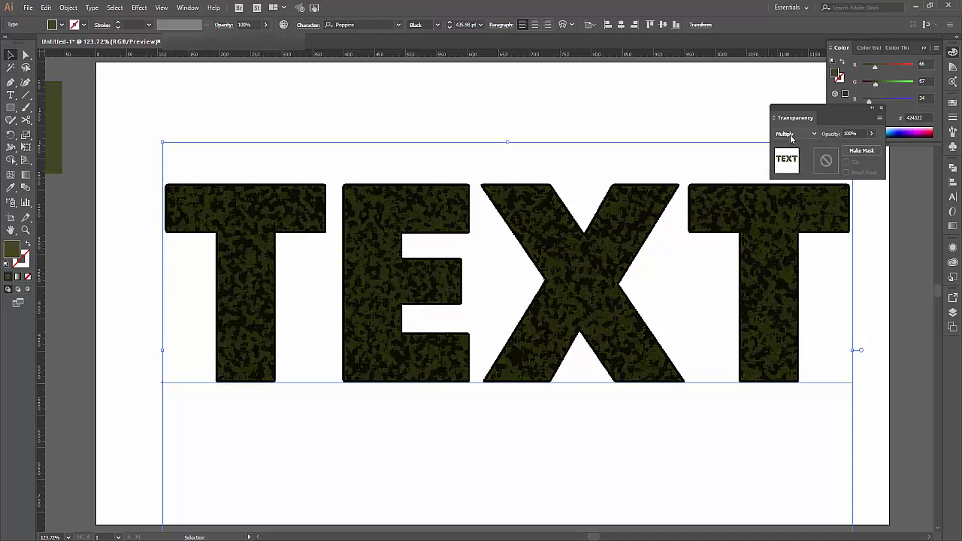
pyautogui.click(790, 135)
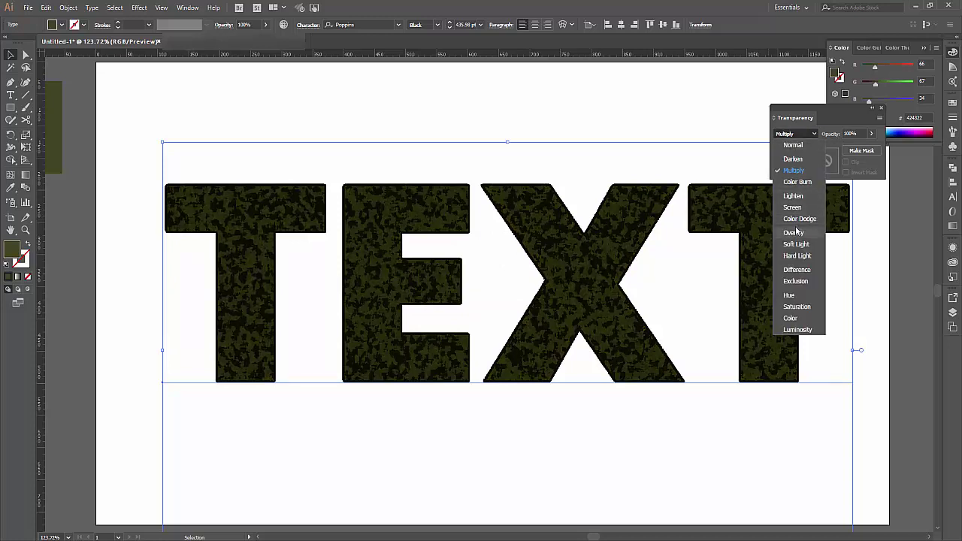
pyautogui.press('Escape')
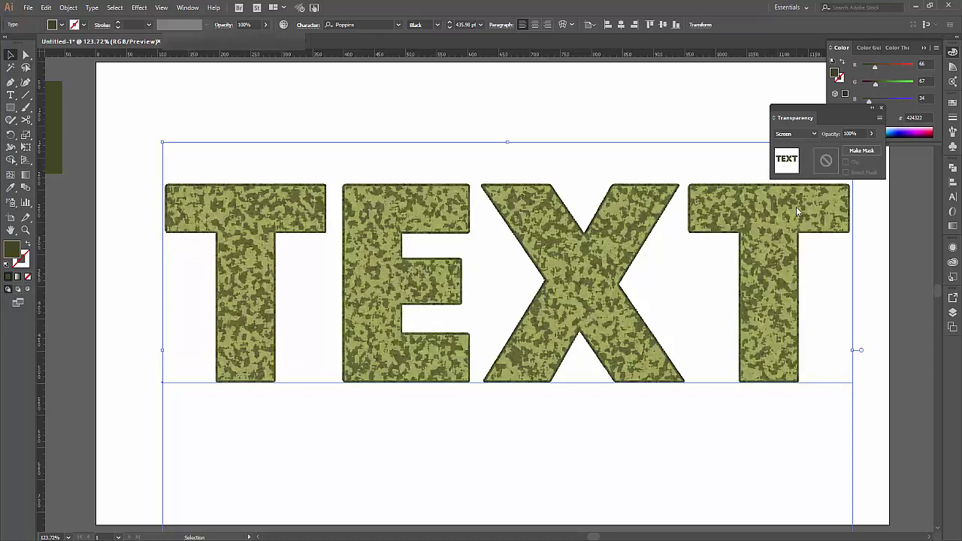
pyautogui.click(796, 134)
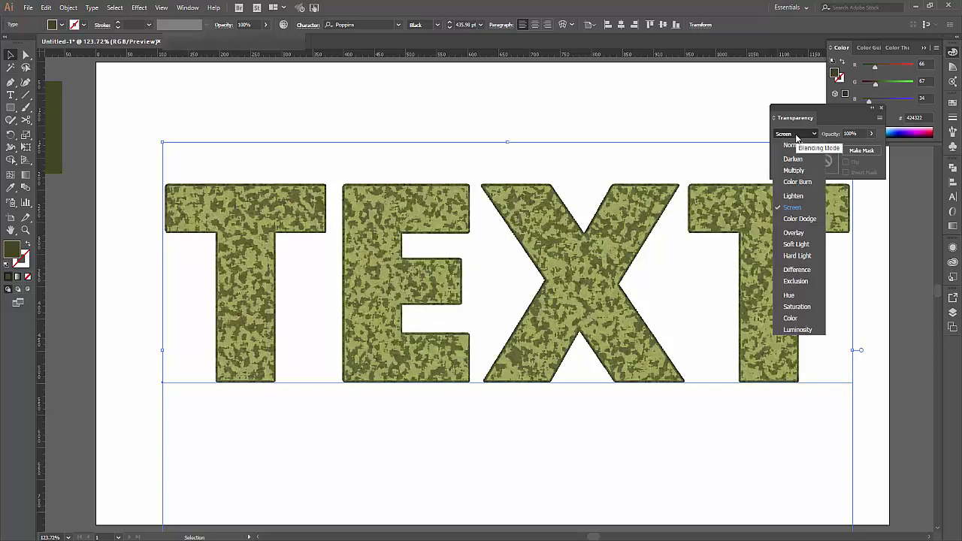
pyautogui.press('Escape')
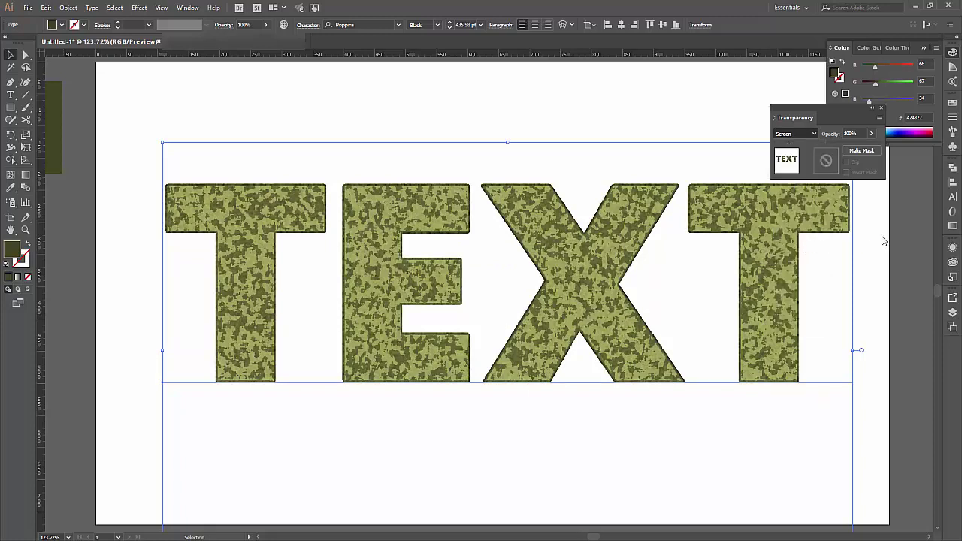
pyautogui.press('Down')
pyautogui.press('Down')
pyautogui.press('Down')
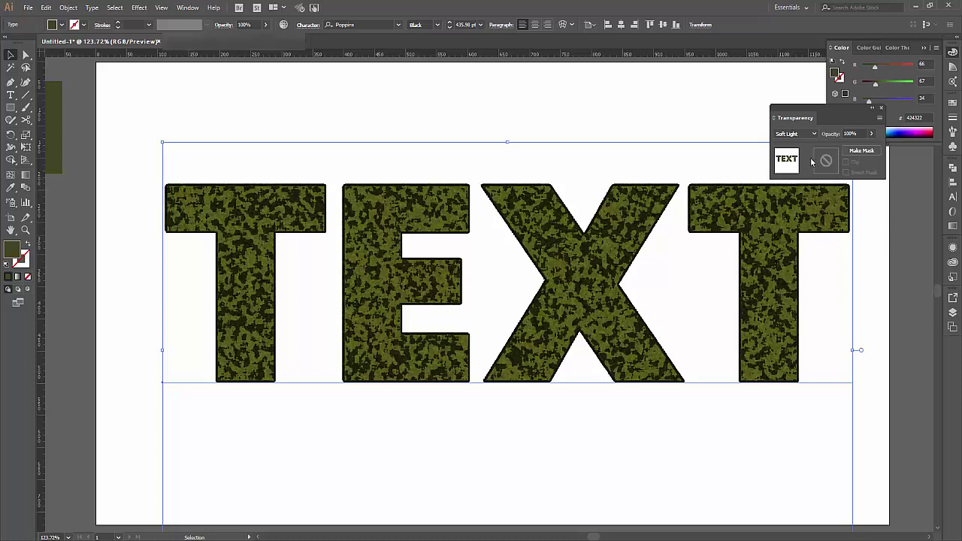
# - Set the blend mode to Lighten, deselect, and close the Transparency panel
pyautogui.click(800, 136)
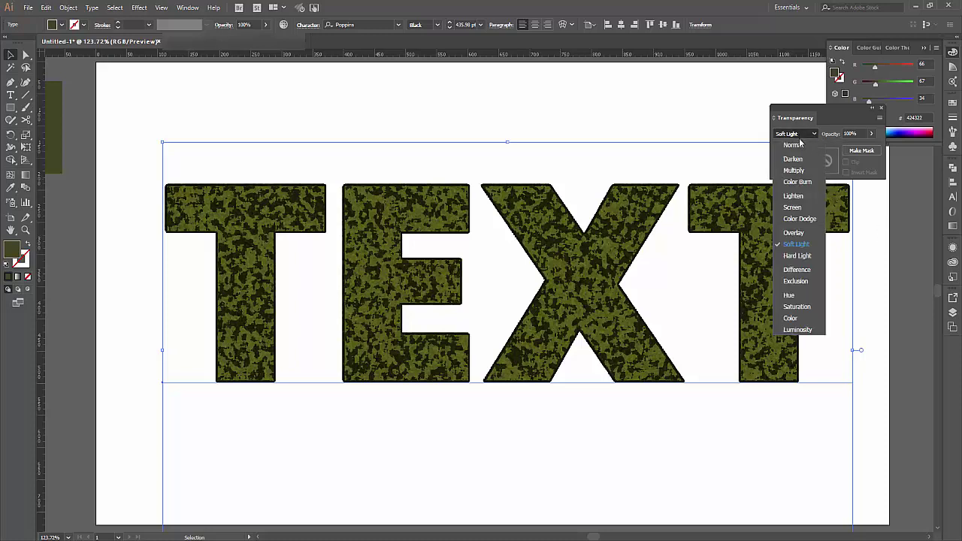
pyautogui.press('Escape')
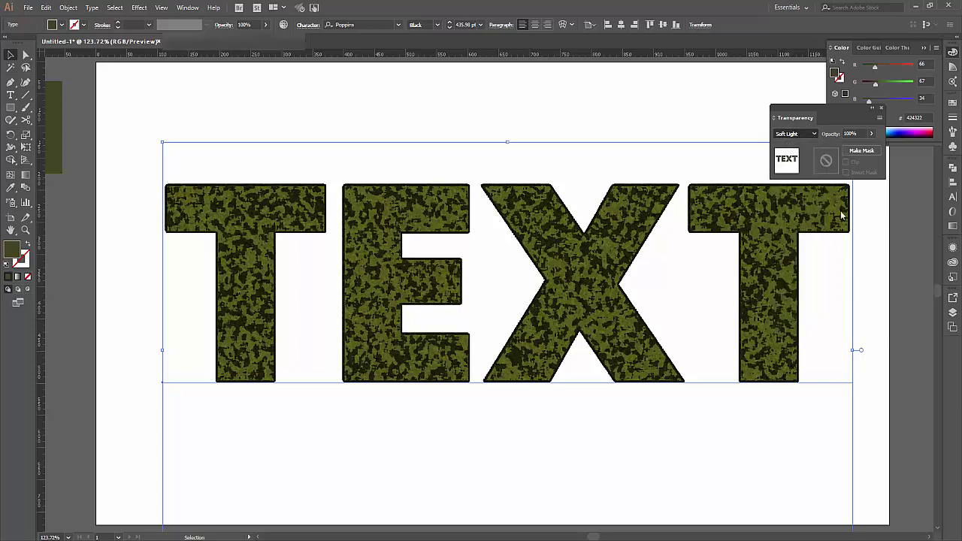
pyautogui.press('l')
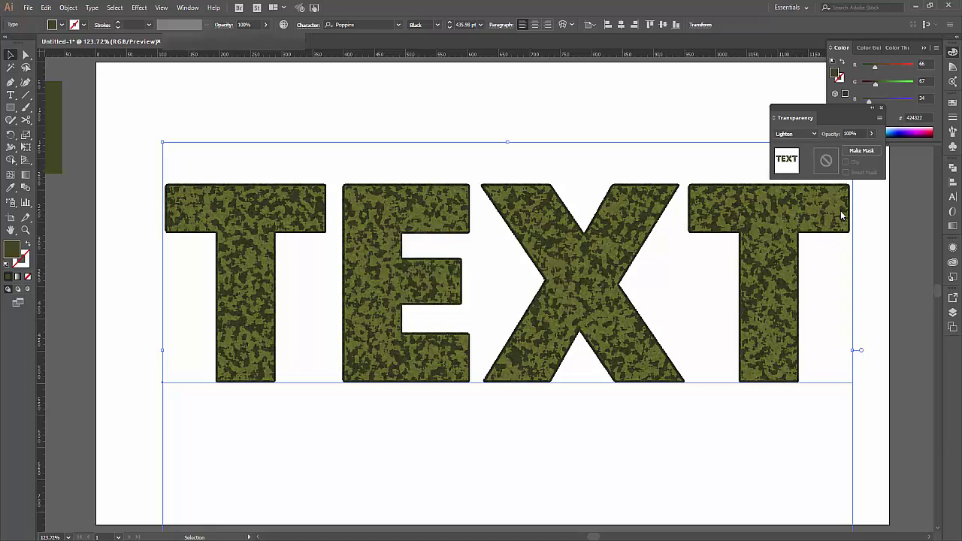
pyautogui.click(795, 134)
pyautogui.press('Escape')
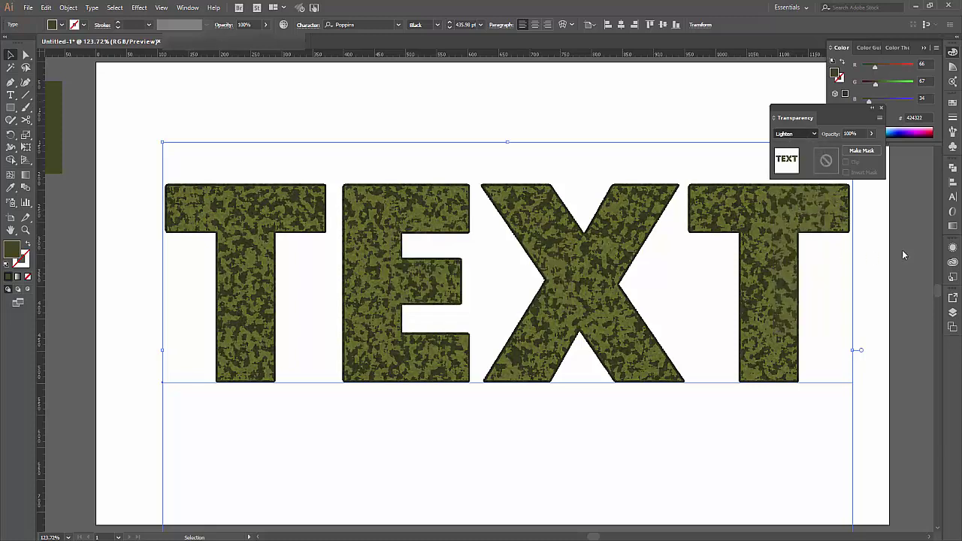
pyautogui.press('Down')
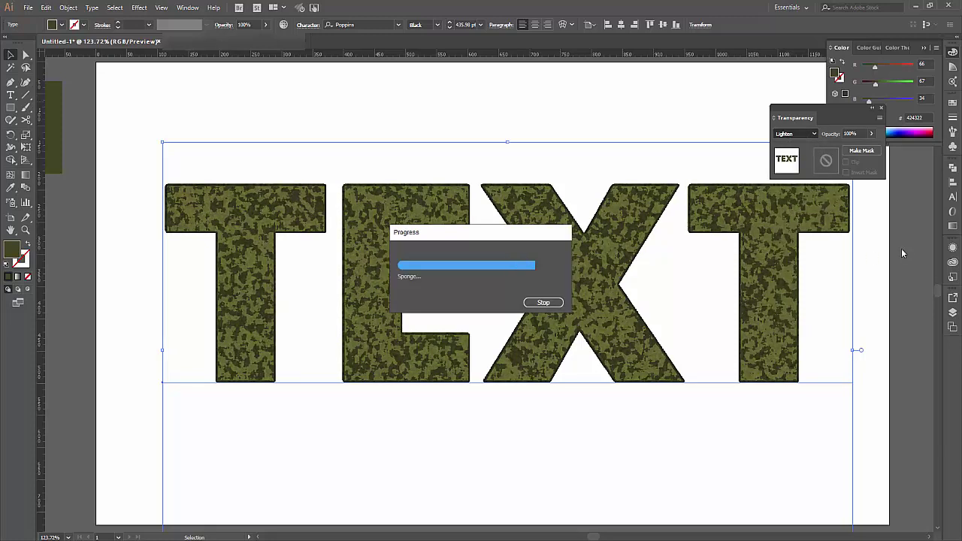
pyautogui.click(901, 253)
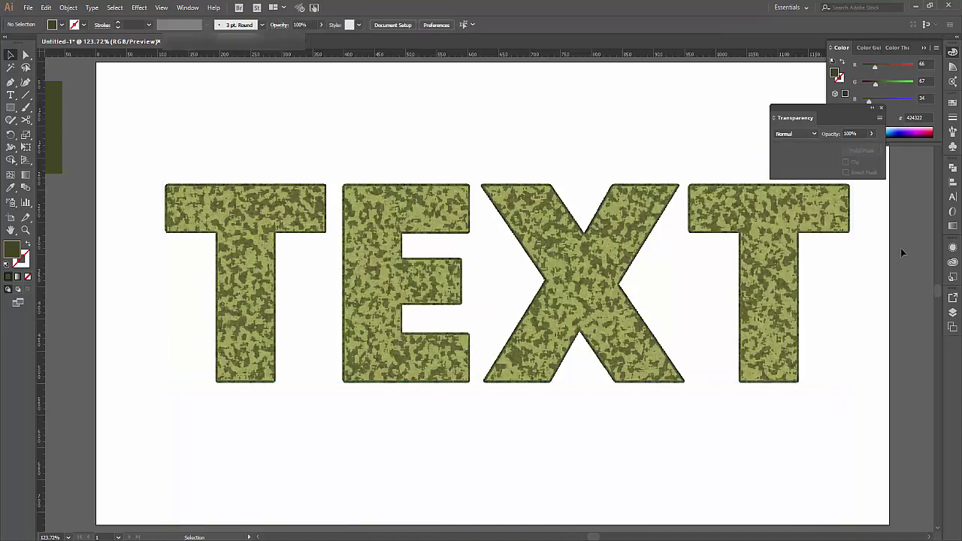
pyautogui.click(881, 107)
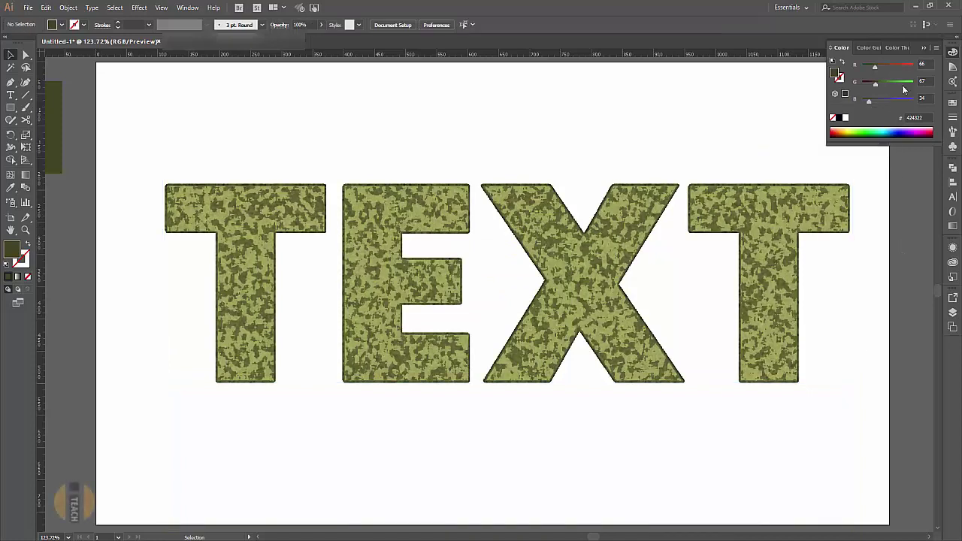
# - Alt-drag a duplicate of the camouflage TEXT lower so it overlaps the original
pyautogui.click(648, 230)
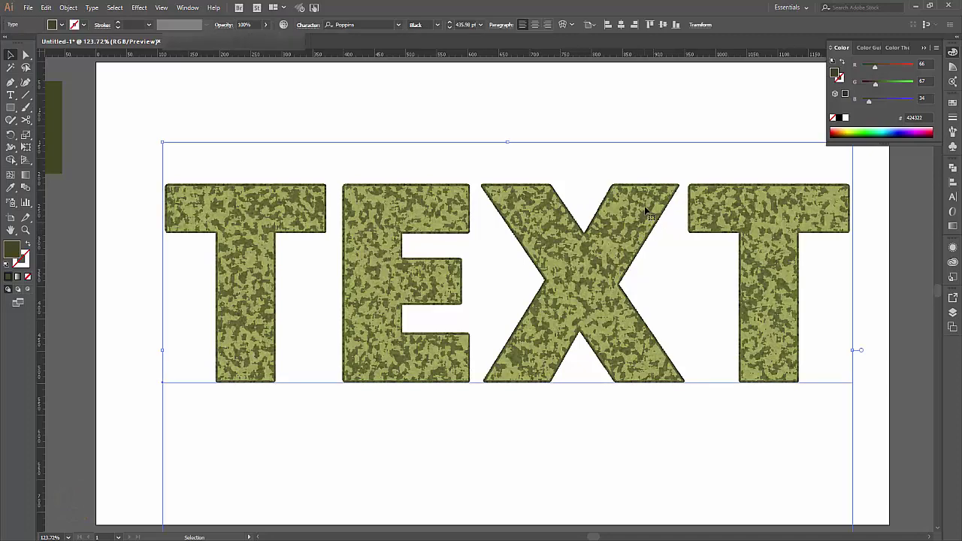
pyautogui.moveTo(644, 206); pyautogui.dragTo(640, 328)
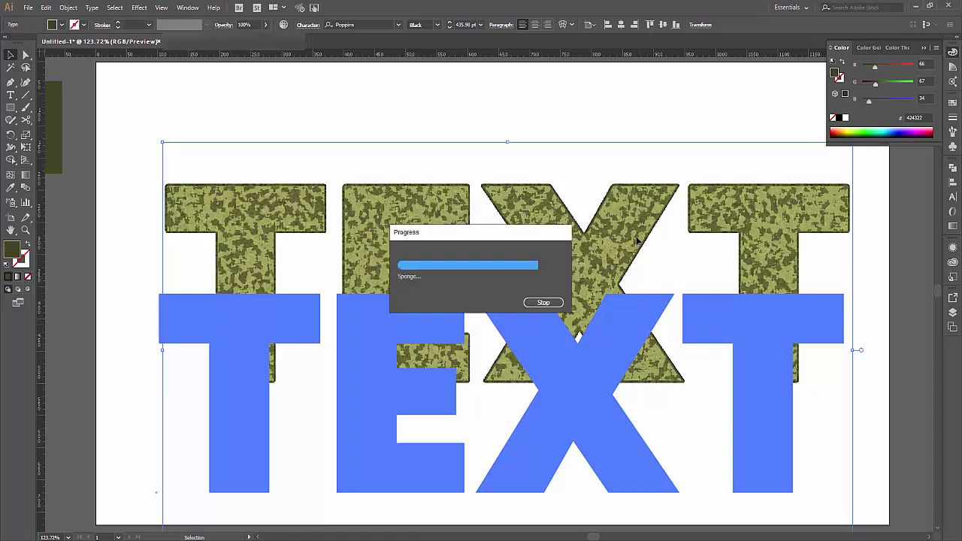
pyautogui.click(254, 212)
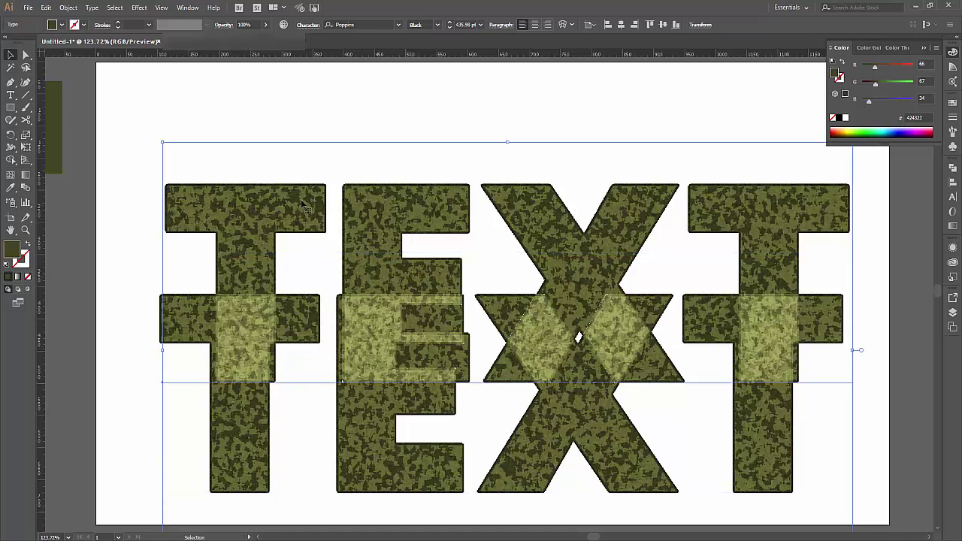
# - In the upper TEXT copy, delete the X, type S, then remove the S again
pyautogui.click(11, 95)
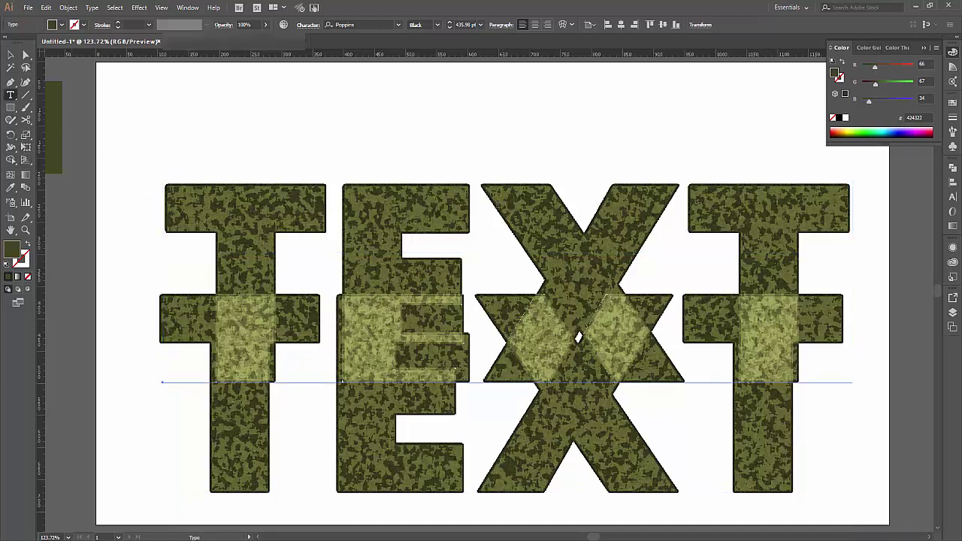
pyautogui.click(659, 223)
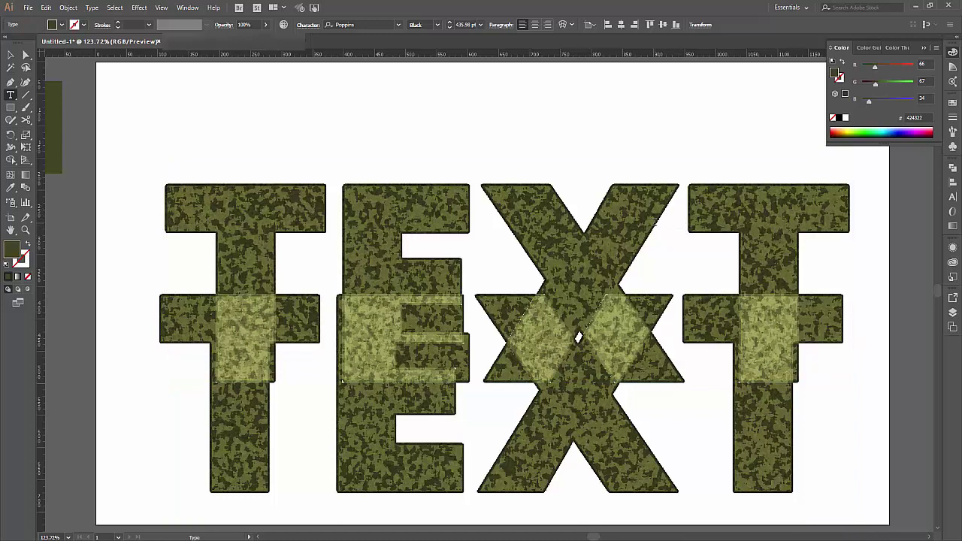
pyautogui.hotkey('shift', 'Left')
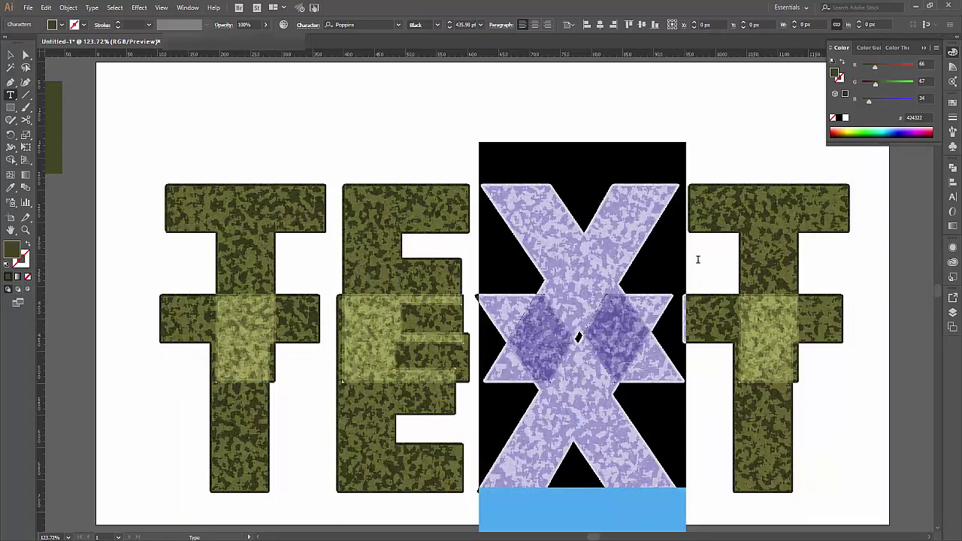
pyautogui.press('BackSpace')
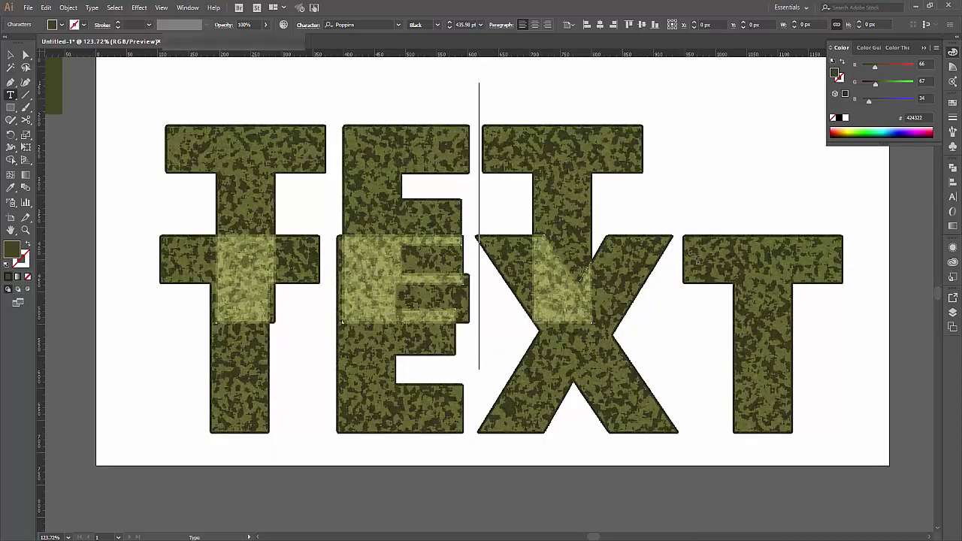
pyautogui.write('S')
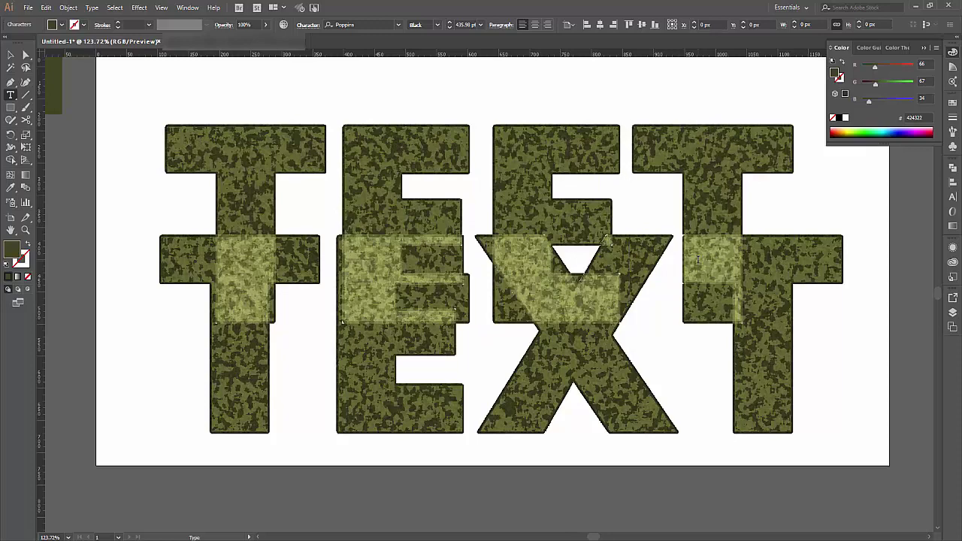
pyautogui.press('Delete')
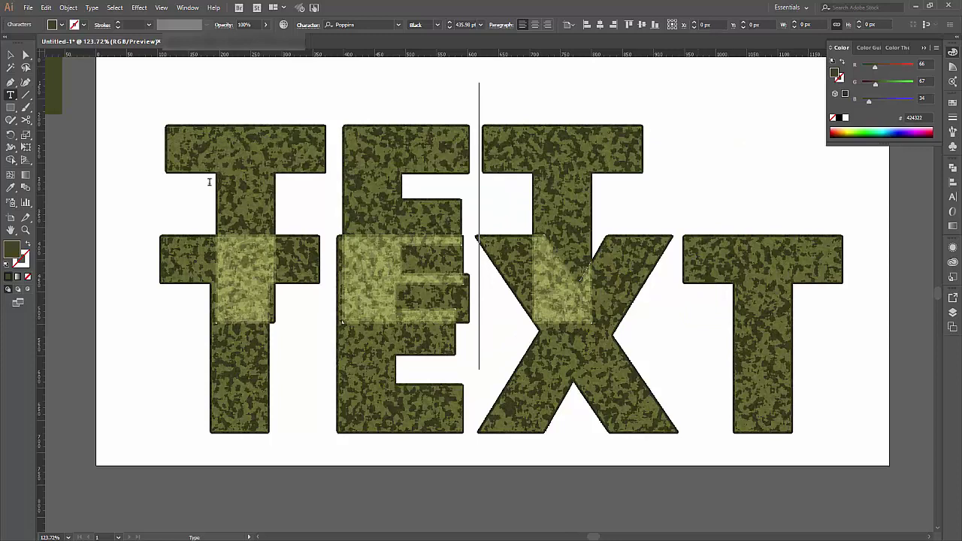
# - Restore the X in the upper TEXT and move it down-right over the lower copy
pyautogui.write('X')
pyautogui.click(12, 55)
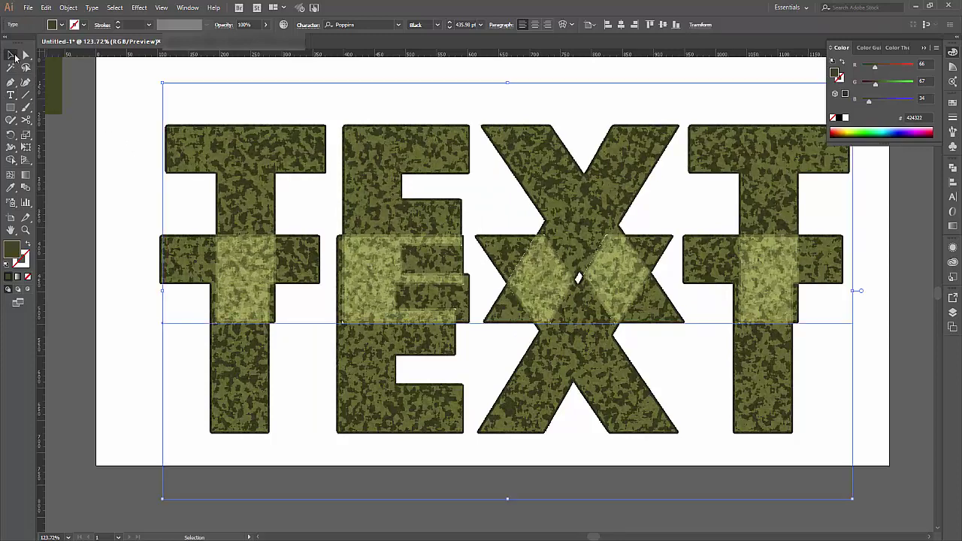
pyautogui.click(821, 387)
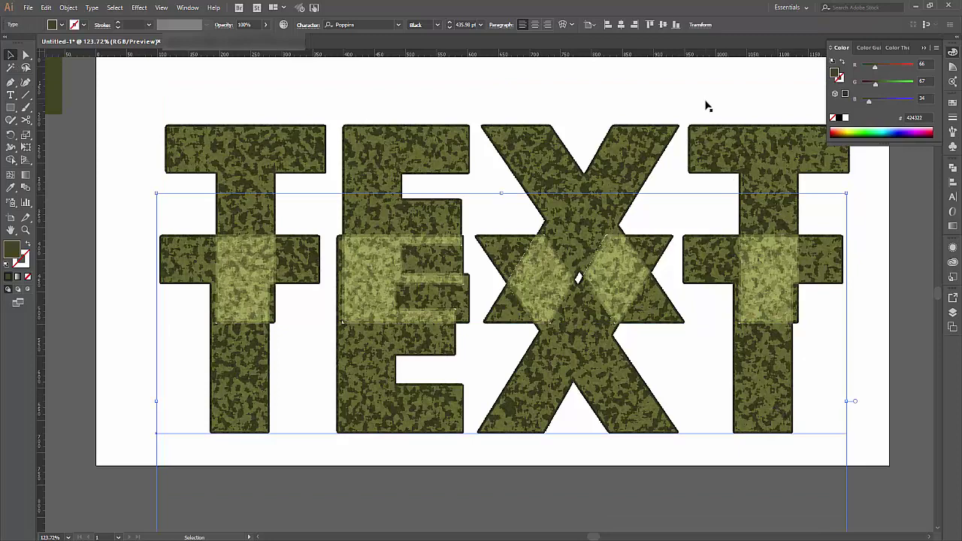
pyautogui.moveTo(737, 143); pyautogui.dragTo(847, 223)
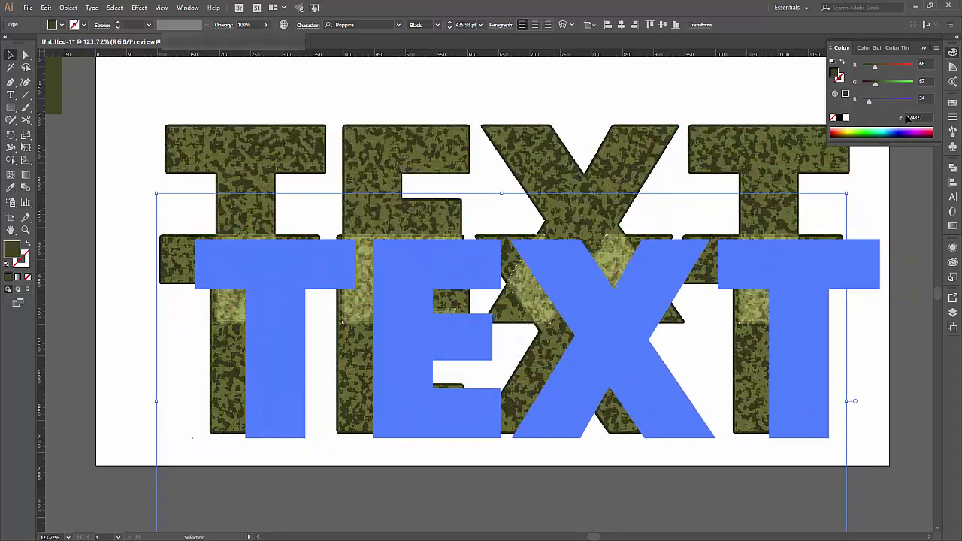
# - Close the Color panel, undo the move, and select both TEXT objects
pyautogui.click(926, 50)
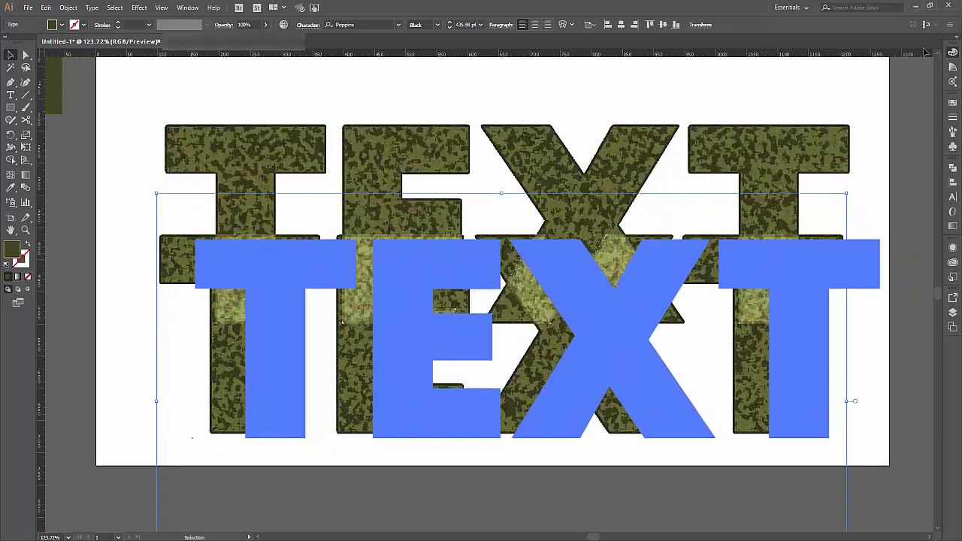
pyautogui.press('a')
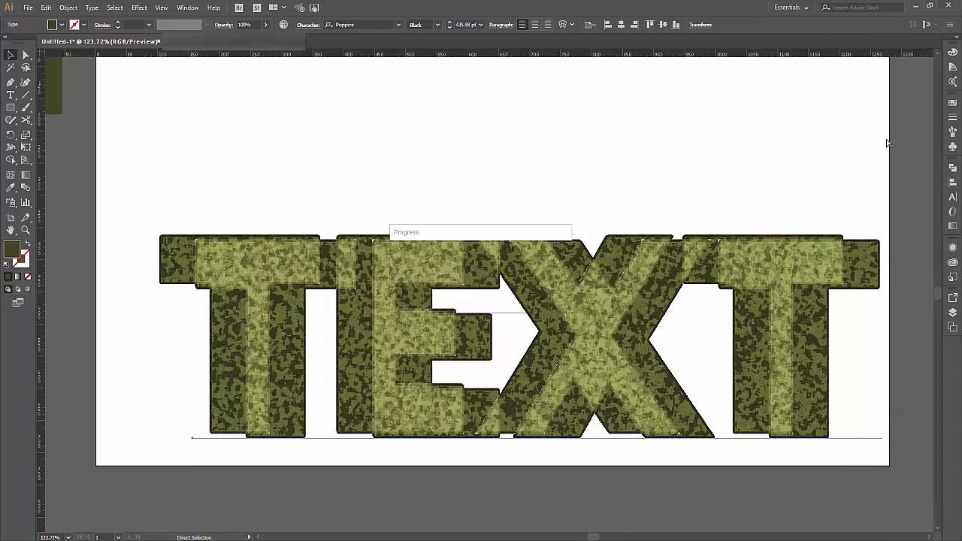
pyautogui.press('v')
pyautogui.hotkey('ctrl', 'z')
pyautogui.click(905, 176)
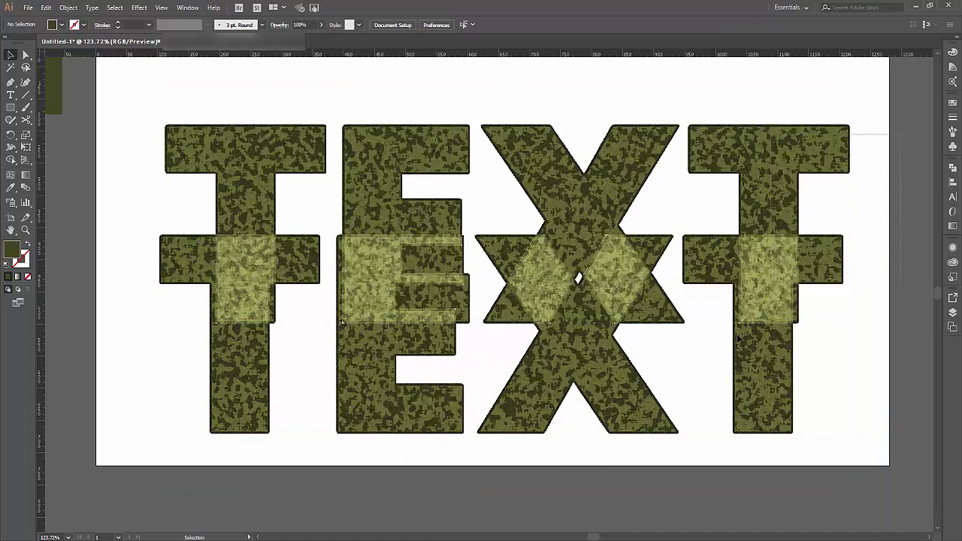
pyautogui.hotkey('ctrl', 'a')
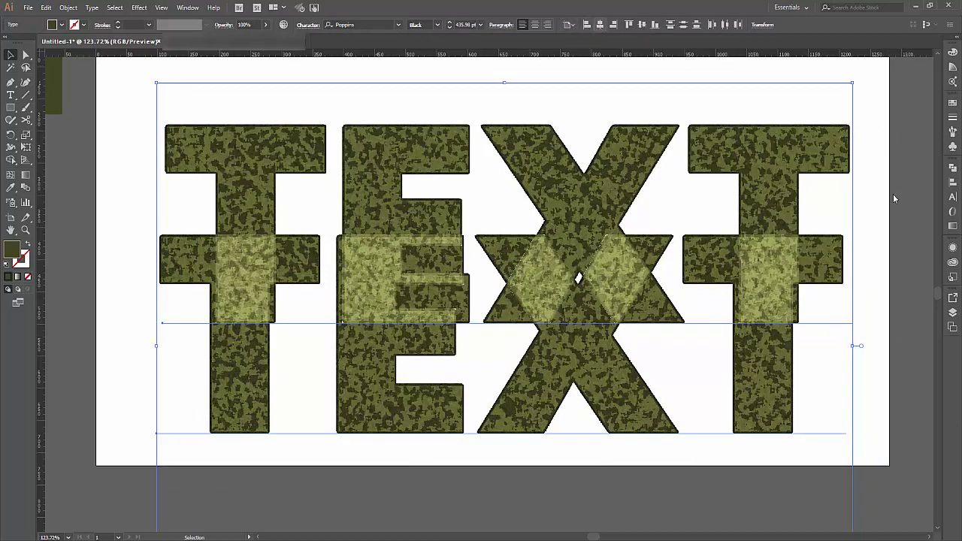
# - Line up the lighter copy exactly over the original TEXT, then deselect
pyautogui.hotkey('shift', 'ctrl', 'e')
pyautogui.hotkey('shift', 'ctrl', 'e')
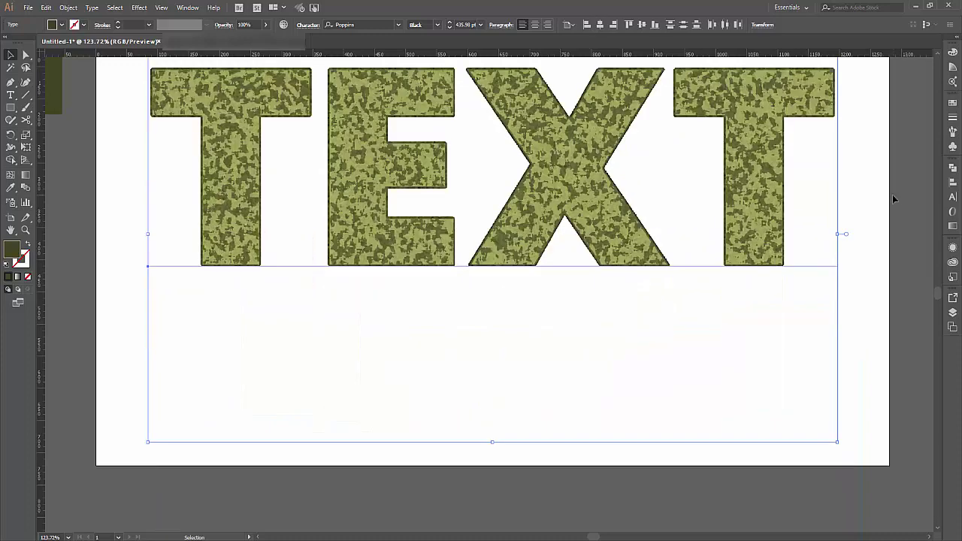
pyautogui.click(937, 56)
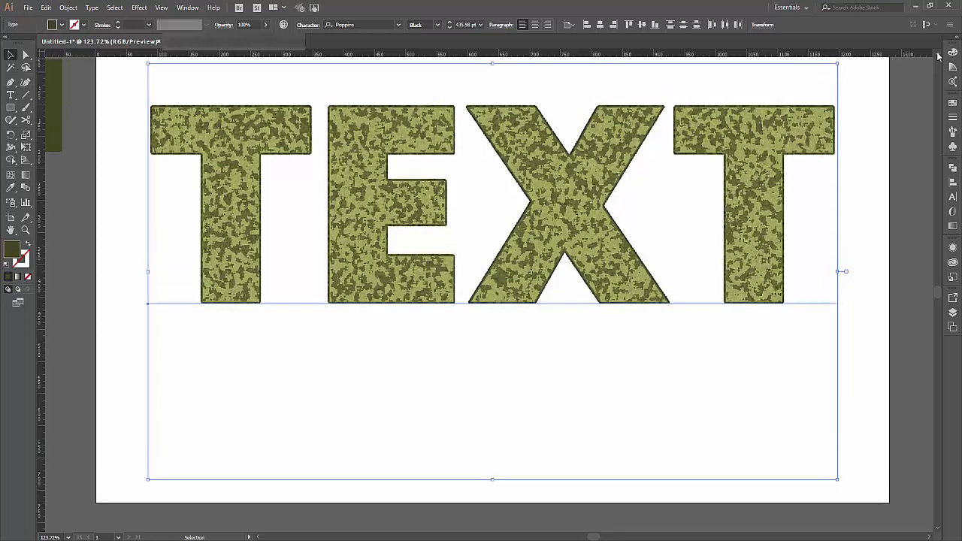
pyautogui.click(938, 56)
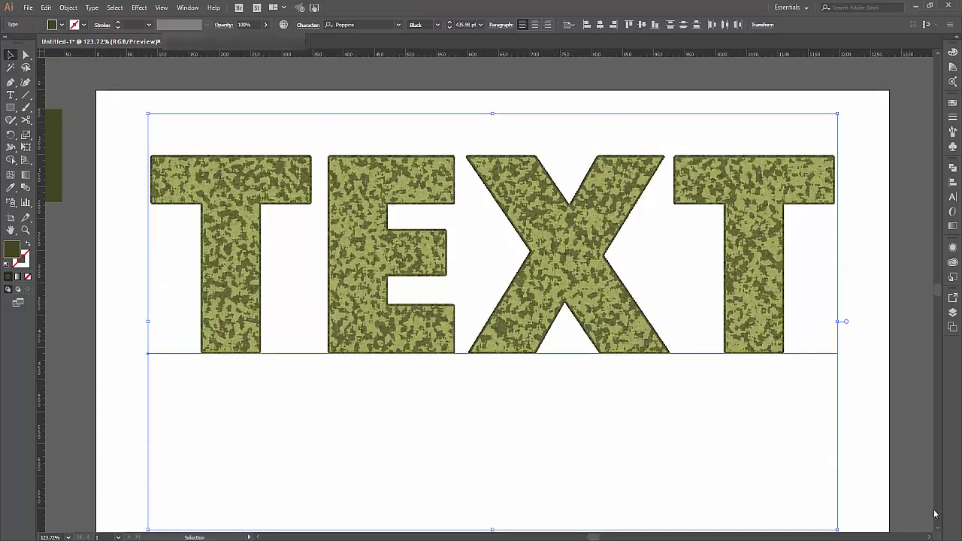
pyautogui.click(940, 529)
pyautogui.click(884, 275)
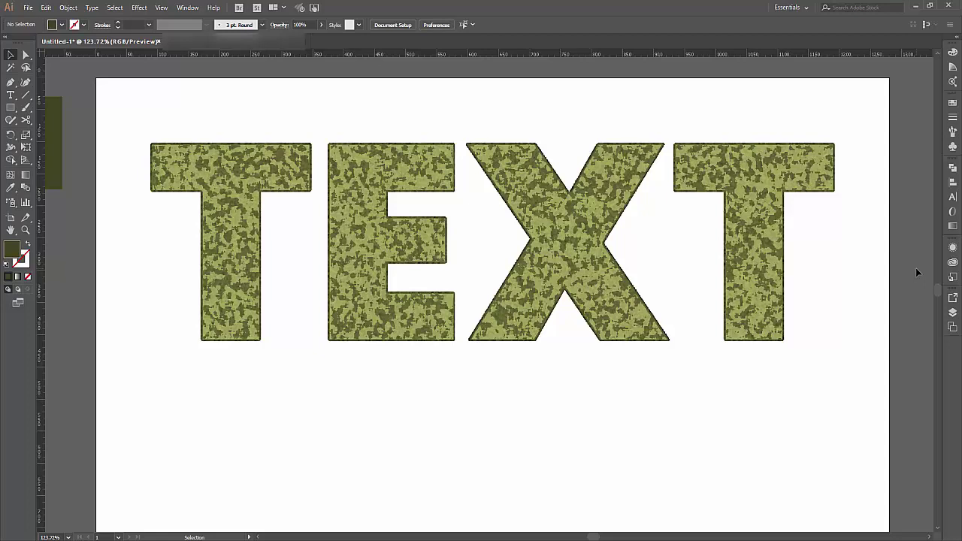
# - Clear the lighter top TEXT copy and show the remaining dark olive TEXT's fill colour controls
pyautogui.click(768, 192)
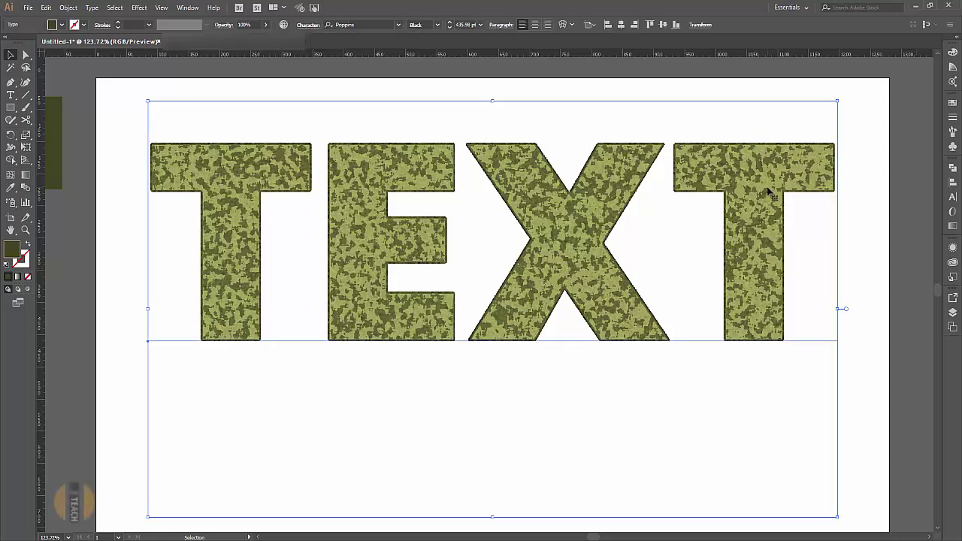
pyautogui.click(47, 9)
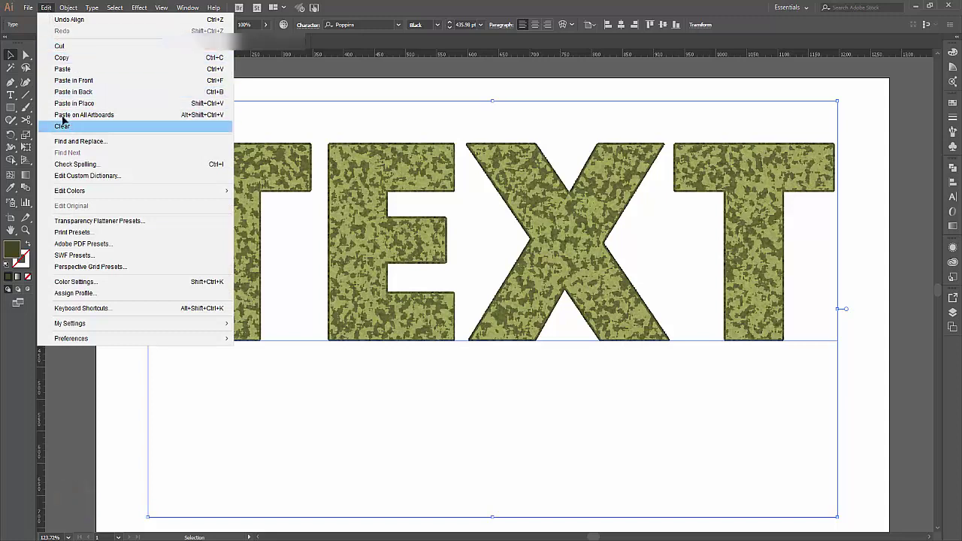
pyautogui.click(62, 126)
pyautogui.click(532, 182)
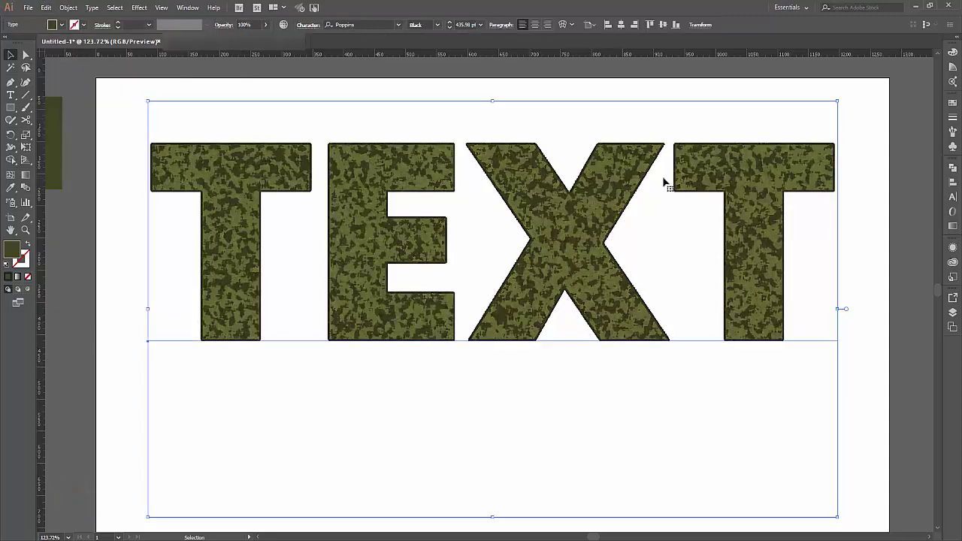
pyautogui.click(952, 51)
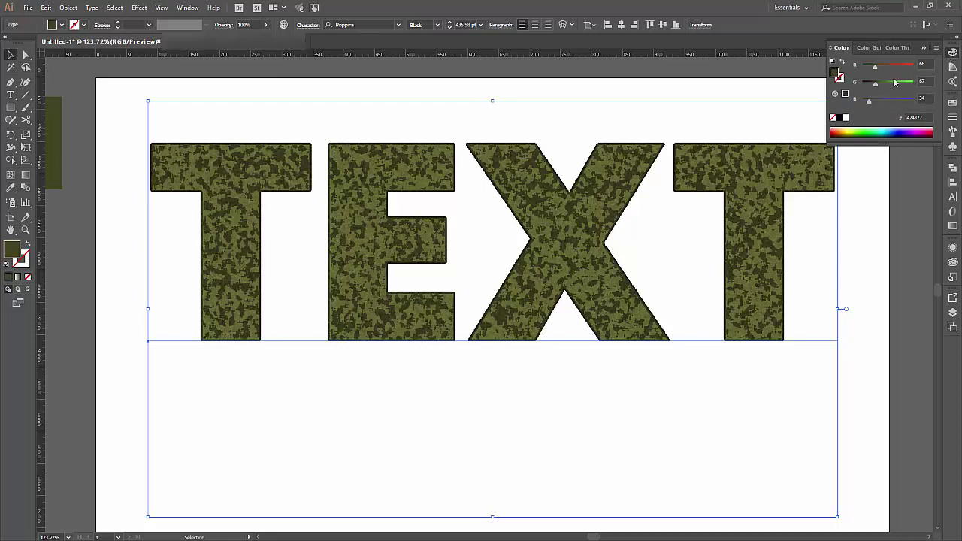
# - Preview olive, purple, blue and green fills by dragging the R, G and B sliders
pyautogui.moveTo(875, 88); pyautogui.dragTo(885, 88)
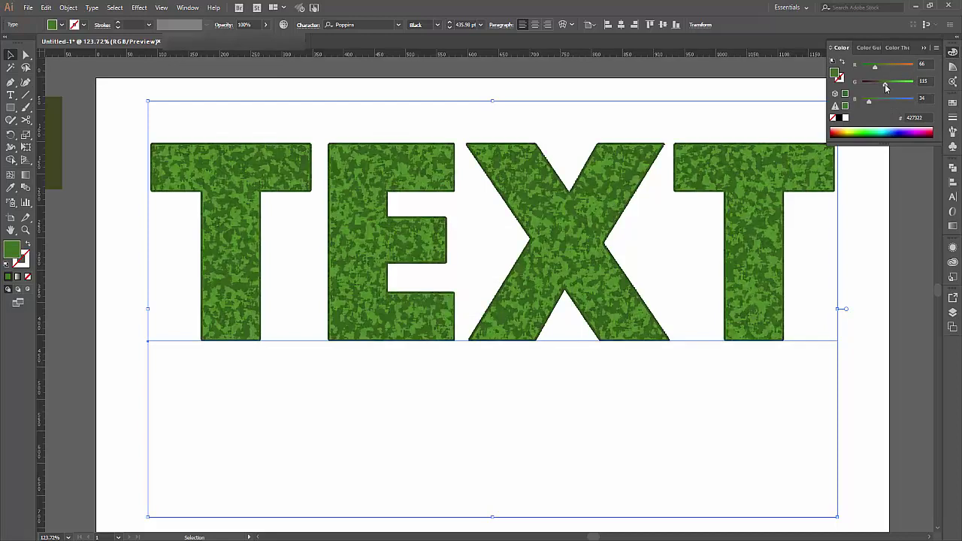
pyautogui.moveTo(881, 66); pyautogui.dragTo(890, 66)
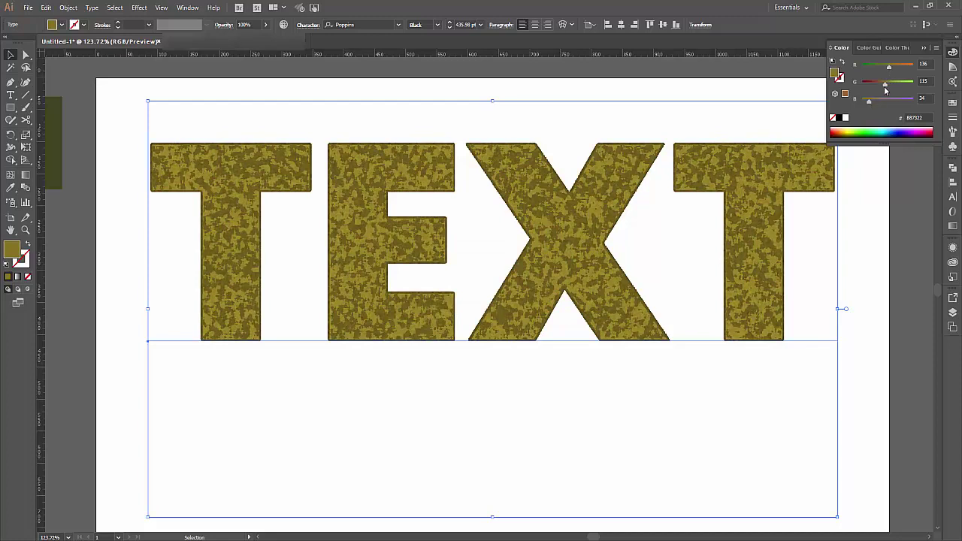
pyautogui.moveTo(869, 100); pyautogui.dragTo(895, 100)
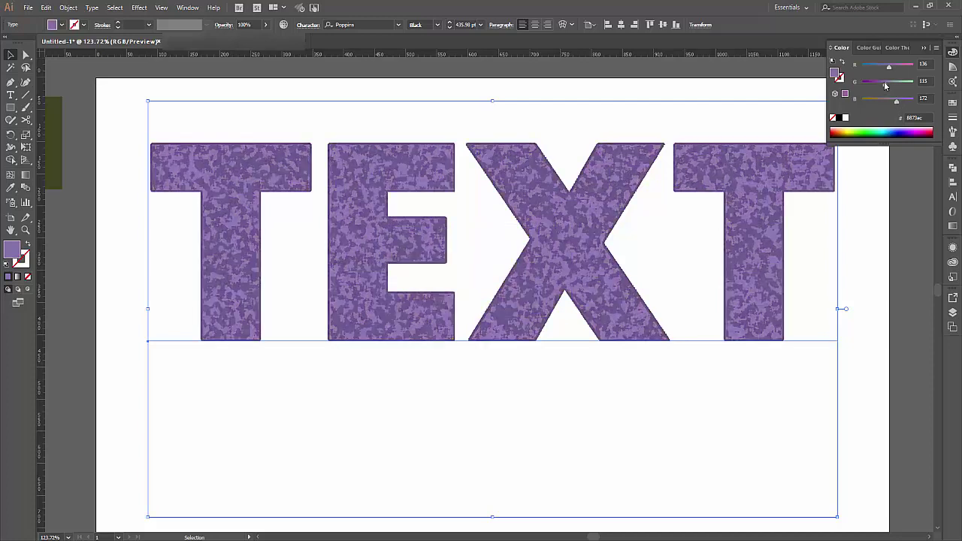
pyautogui.moveTo(889, 67); pyautogui.dragTo(868, 69)
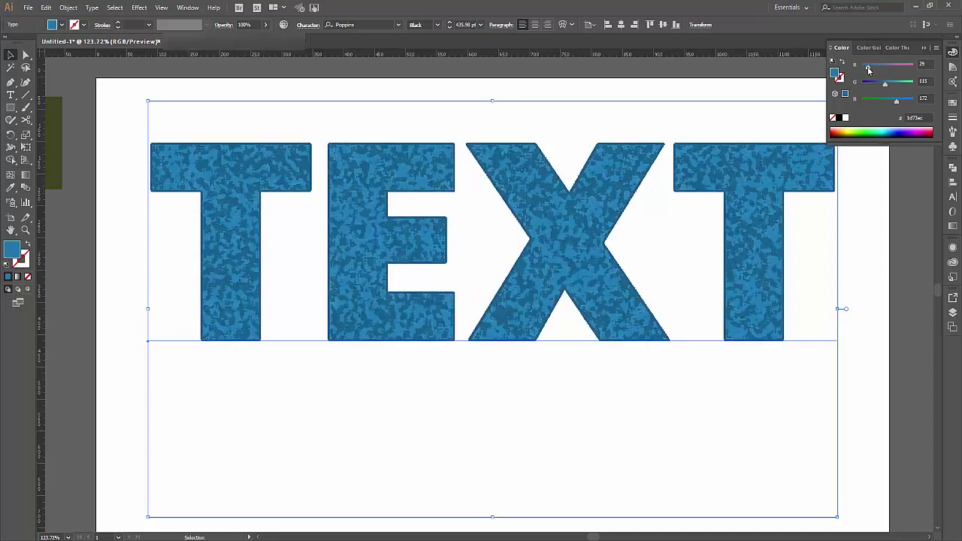
pyautogui.moveTo(896, 101); pyautogui.dragTo(869, 101)
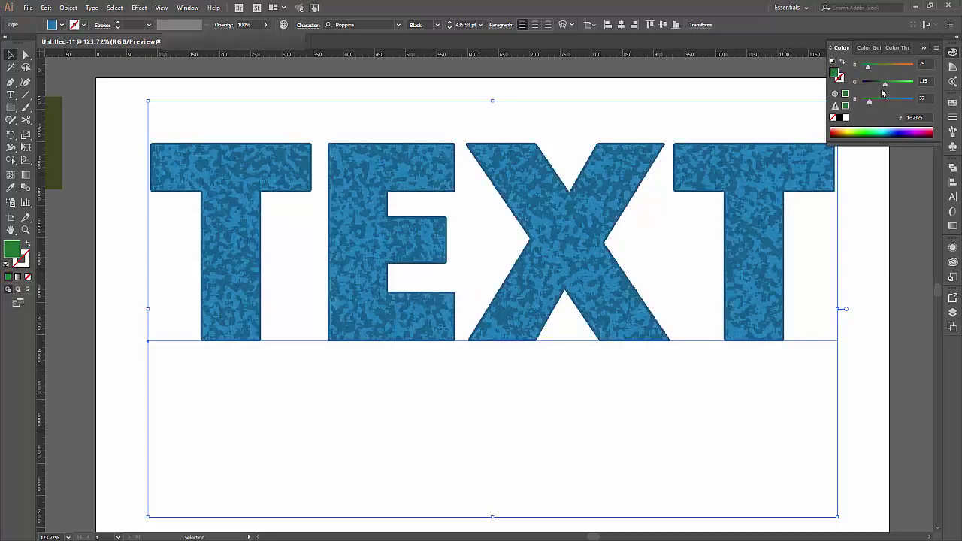
# - Lower green to about 78 and raise red to about 94 for a dark green fill
pyautogui.click(876, 83)
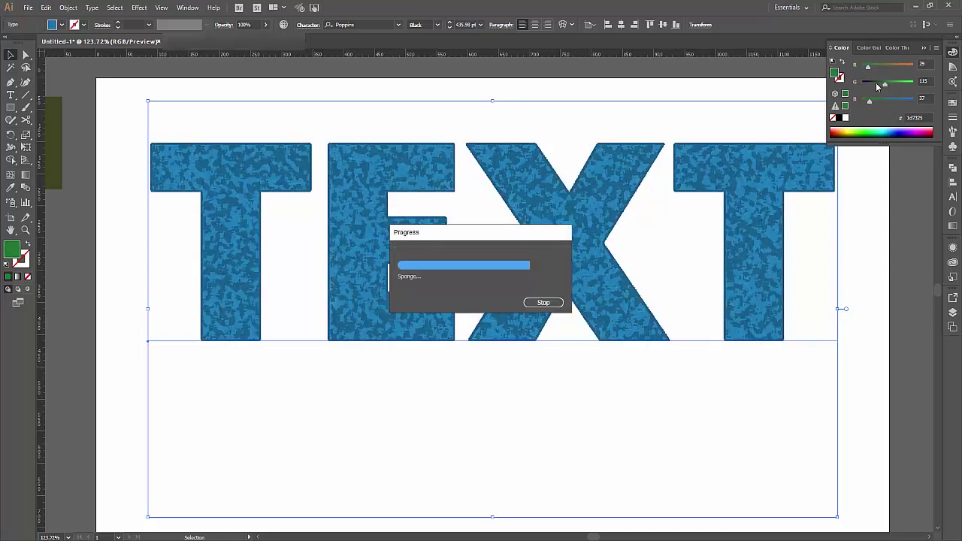
pyautogui.moveTo(876, 82); pyautogui.dragTo(872, 83)
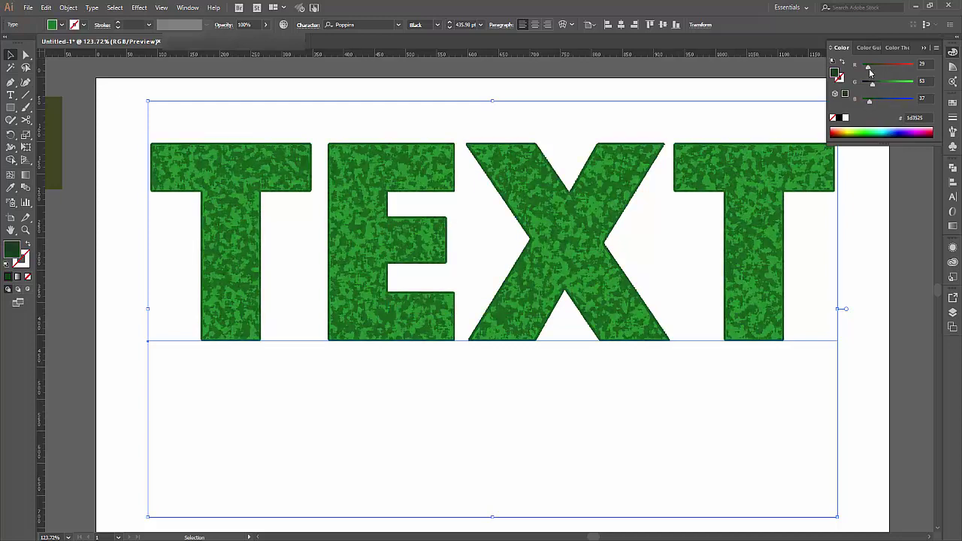
pyautogui.click(877, 68)
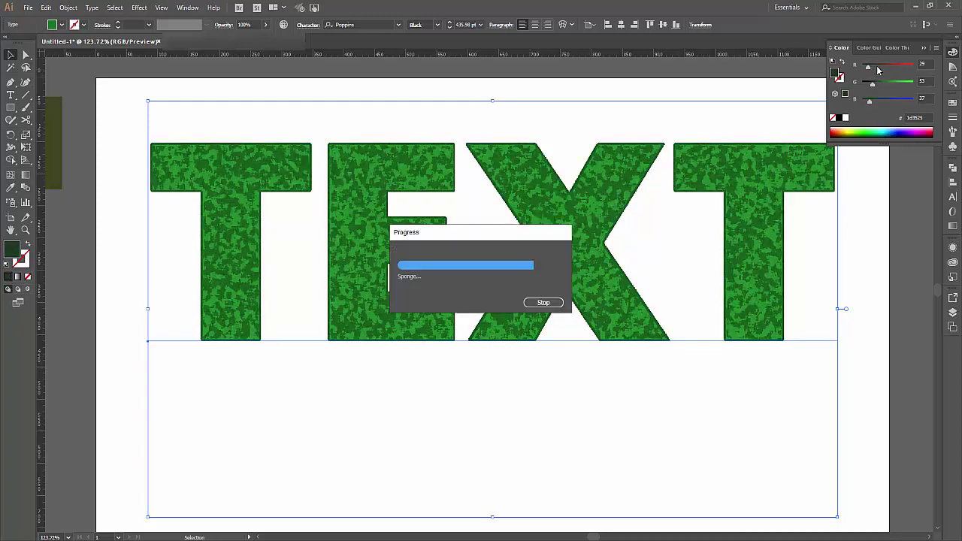
pyautogui.moveTo(878, 68); pyautogui.dragTo(883, 68)
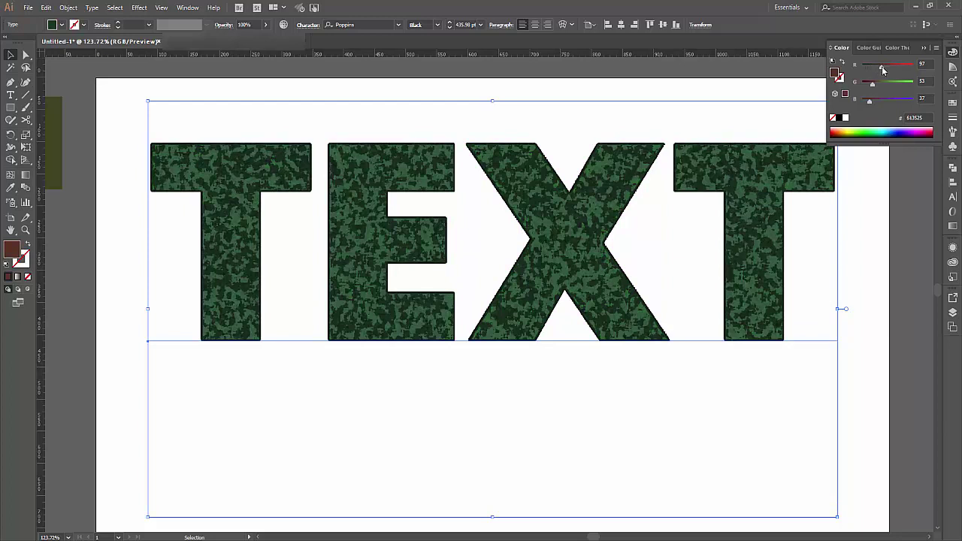
# - Set the TEXT fill to R 66, G 60, B 7, then deselect to view it
pyautogui.click(925, 64)
pyautogui.write('66')
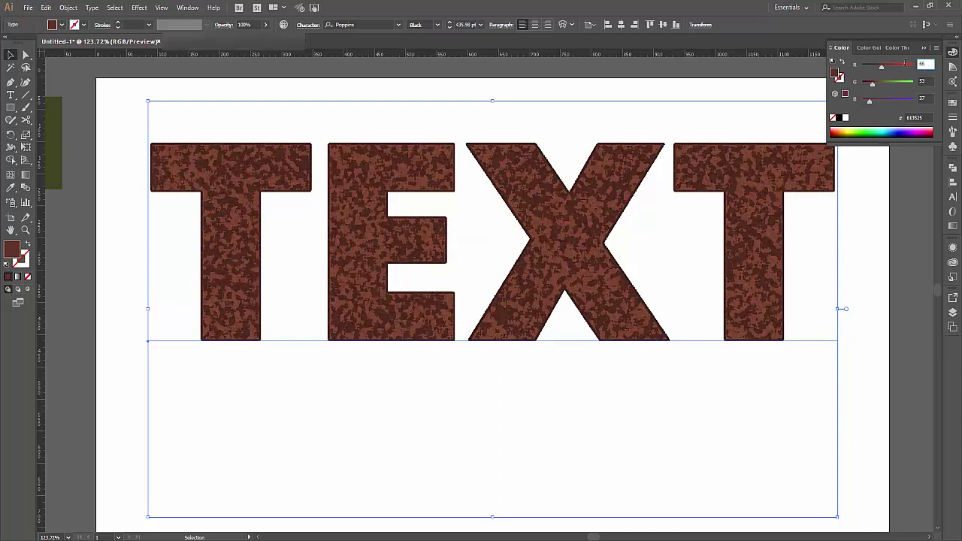
pyautogui.click(923, 81)
pyautogui.write('60')
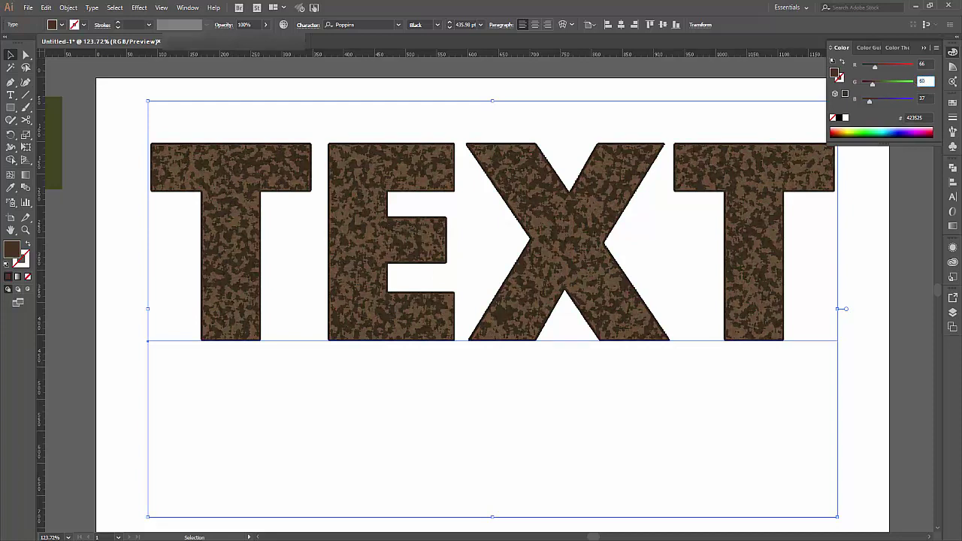
pyautogui.click(924, 97)
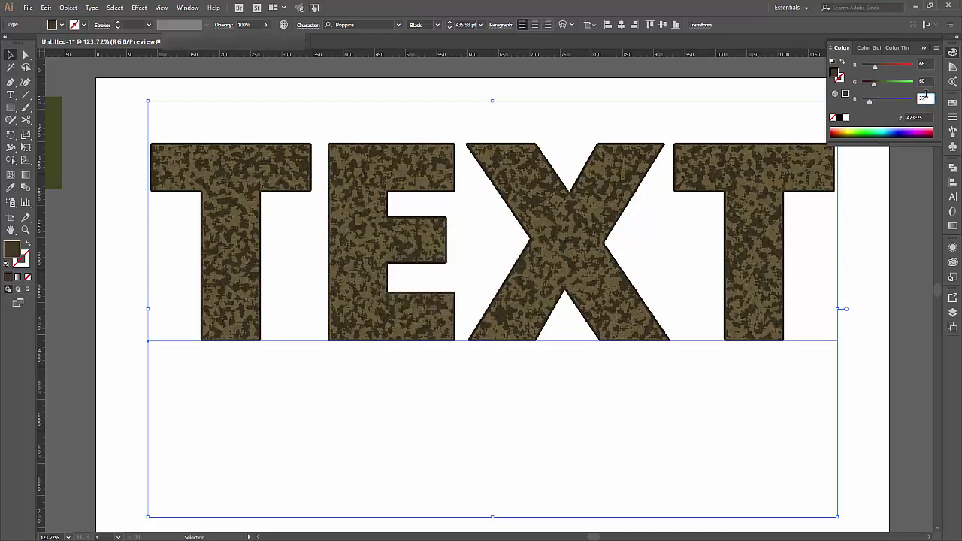
pyautogui.moveTo(869, 100); pyautogui.dragTo(863, 103)
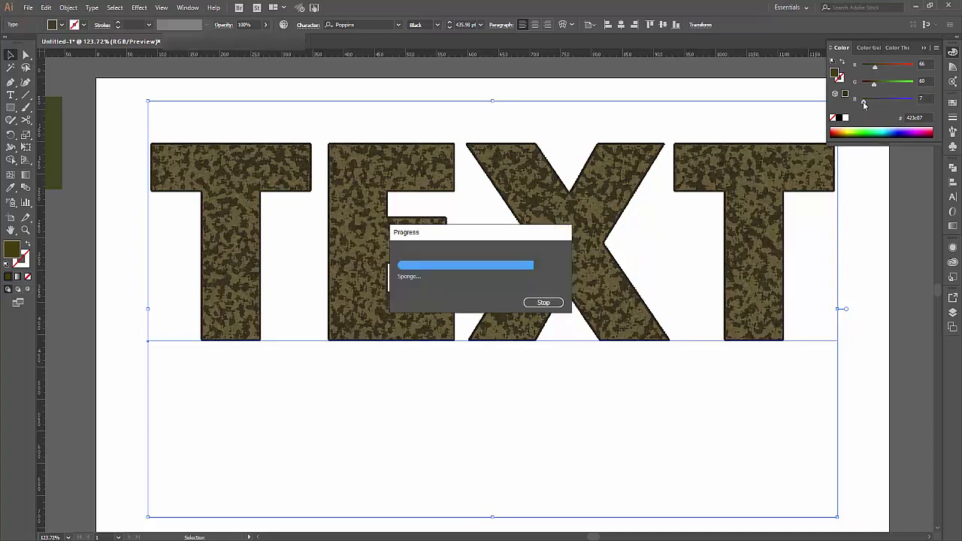
pyautogui.click(862, 218)
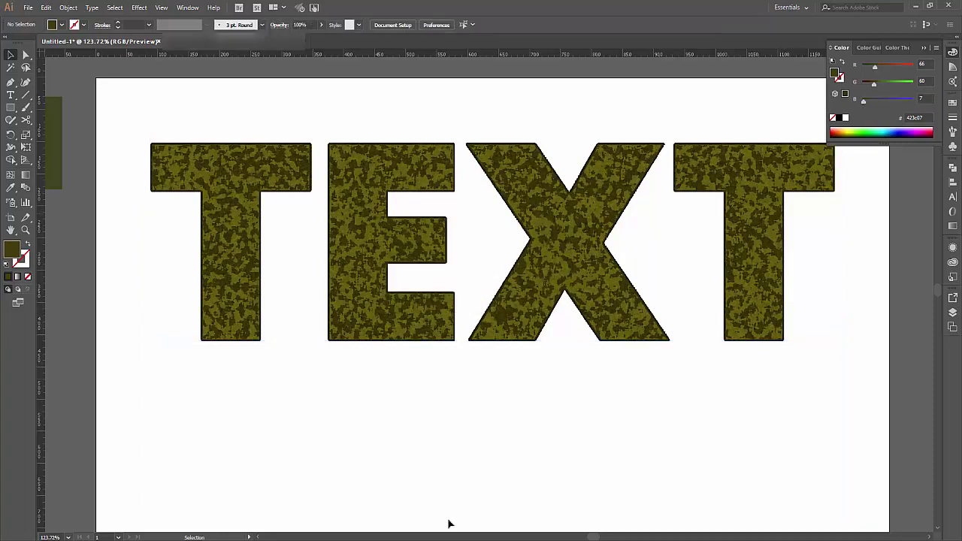